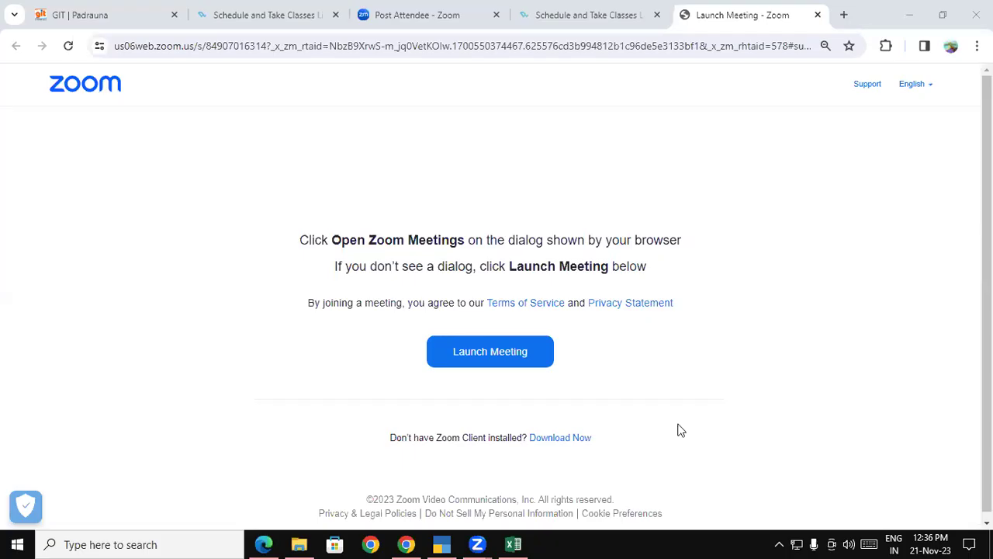
- Switch from the Chrome Zoom page to the Excel student database workbook
{"action": "key", "text": "alt+Tab"}
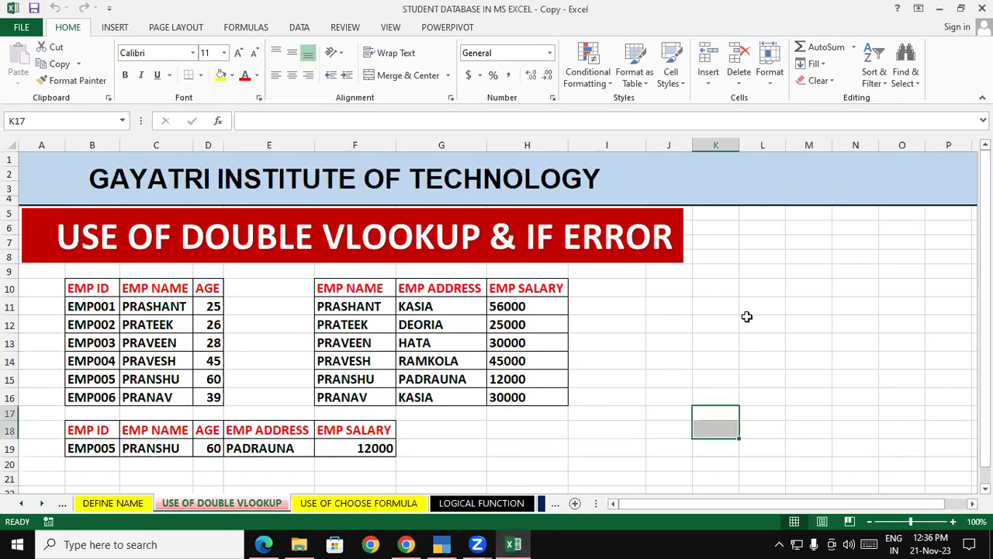
{"action": "left_click", "coordinate": [747, 319]}
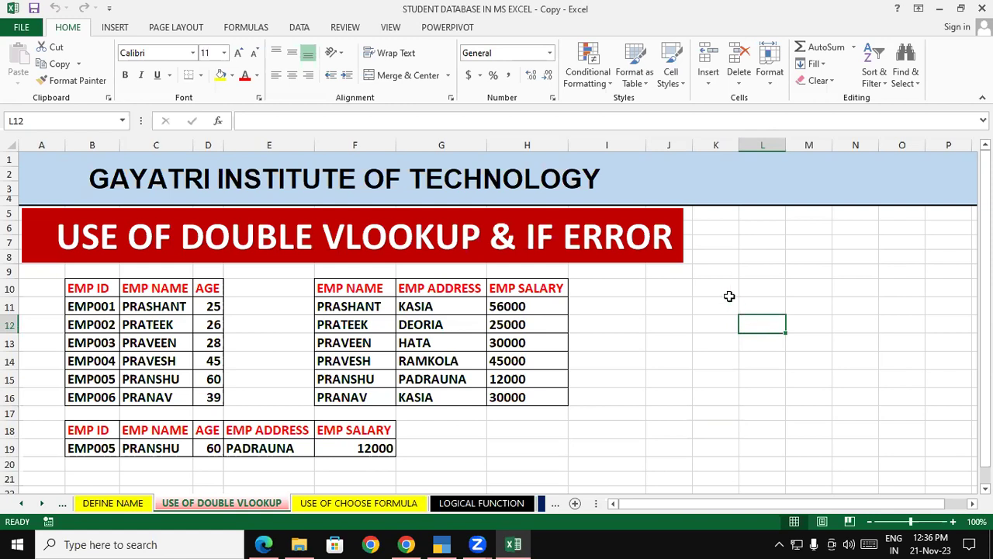
{"action": "left_click", "coordinate": [307, 293]}
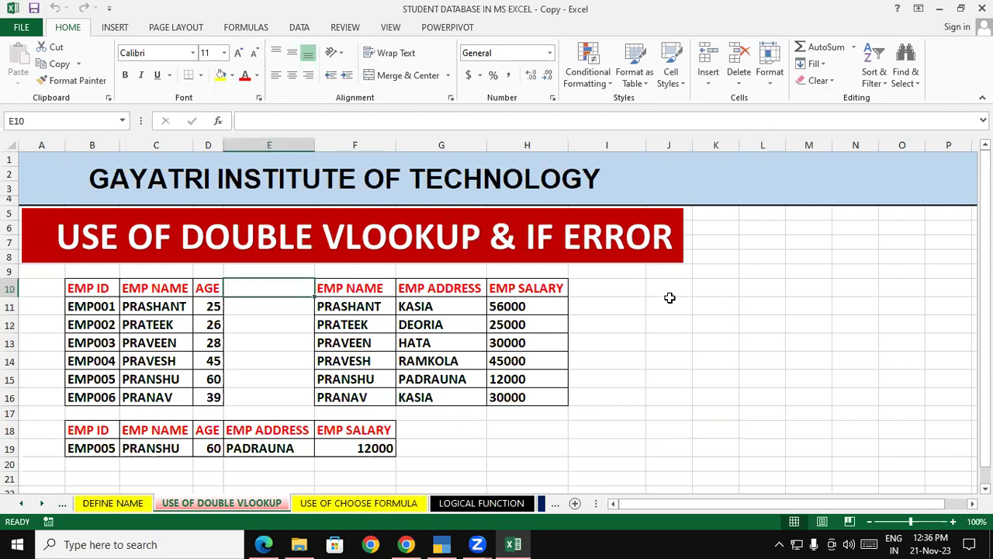
{"action": "left_click", "coordinate": [671, 301]}
{"action": "left_click", "coordinate": [574, 305]}
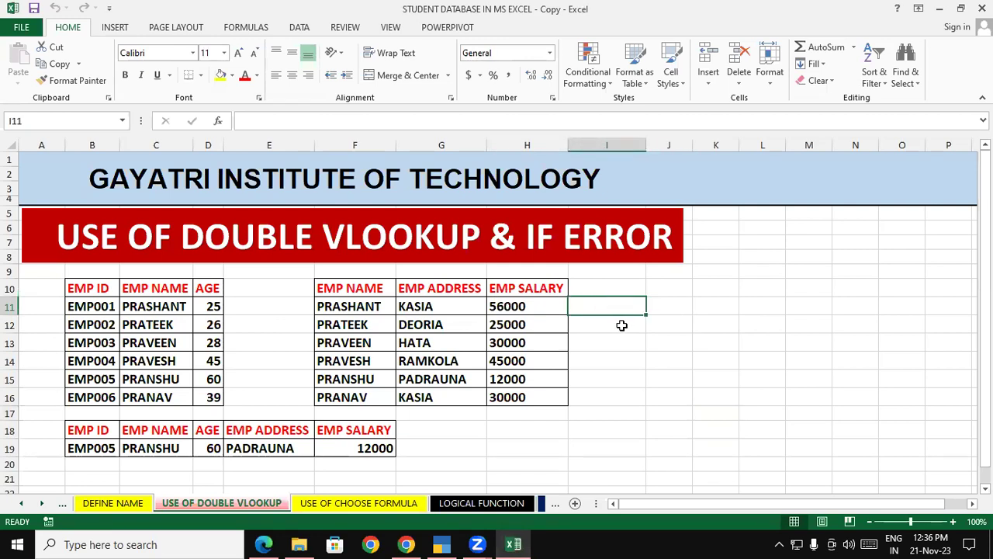
{"action": "left_click", "coordinate": [689, 329]}
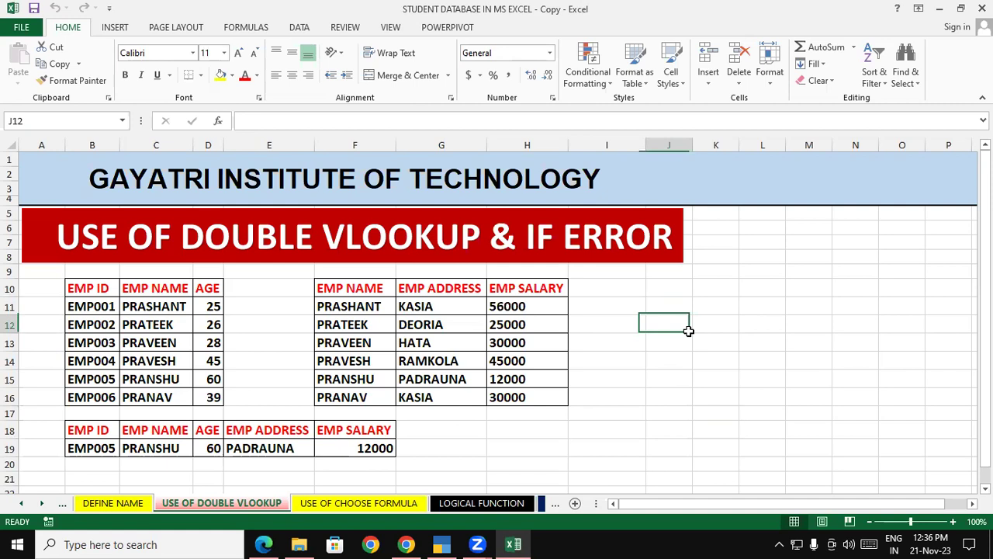
{"action": "left_click_drag", "start_coordinate": [90, 291], "coordinate": [451, 396]}
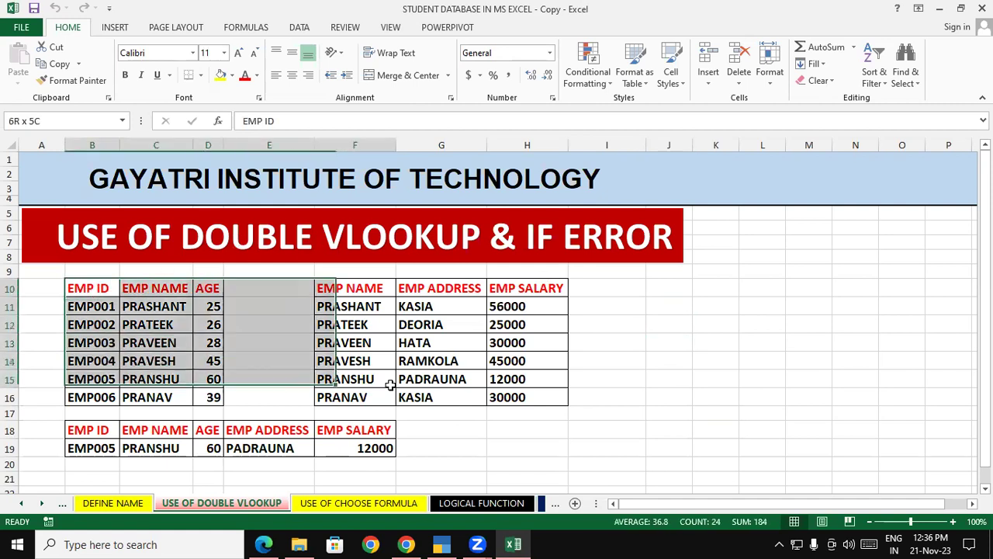
{"action": "left_click", "coordinate": [717, 393]}
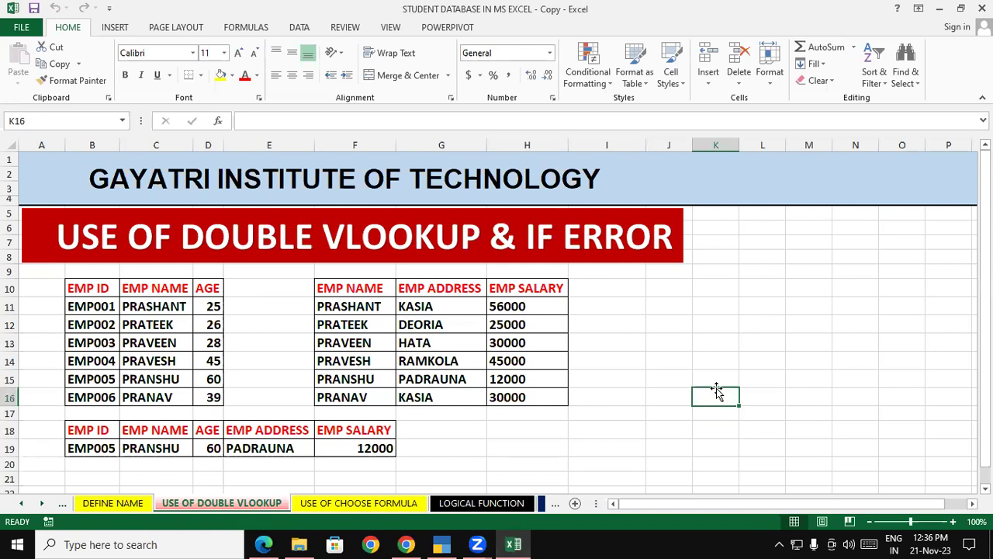
{"action": "left_click", "coordinate": [688, 303]}
{"action": "left_click", "coordinate": [170, 327]}
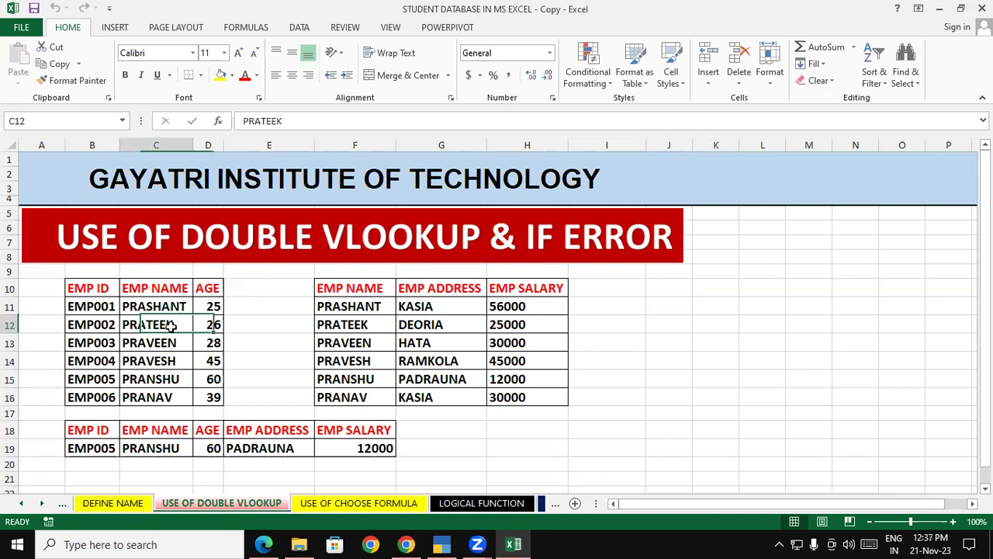
{"action": "left_click", "coordinate": [427, 311]}
{"action": "left_click", "coordinate": [429, 339]}
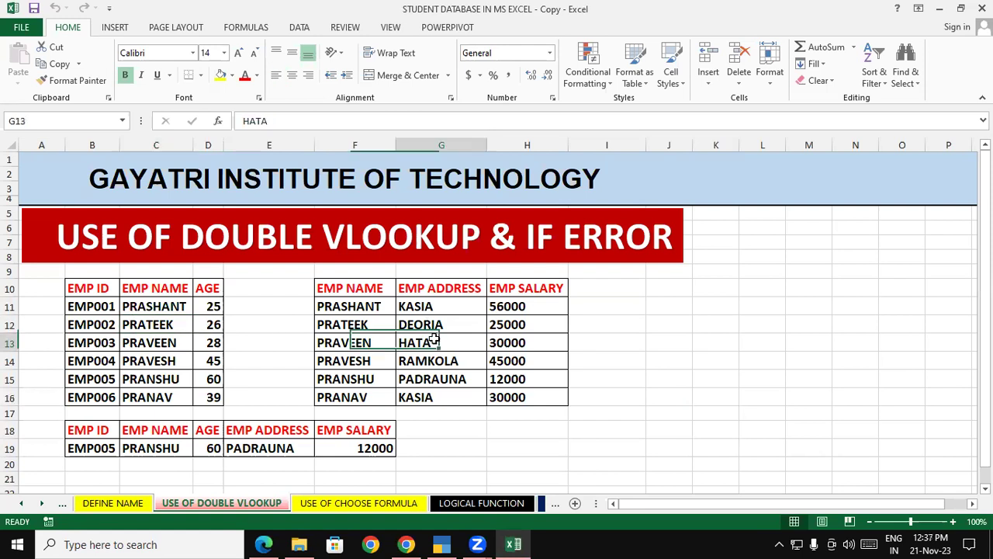
{"action": "left_click", "coordinate": [210, 448]}
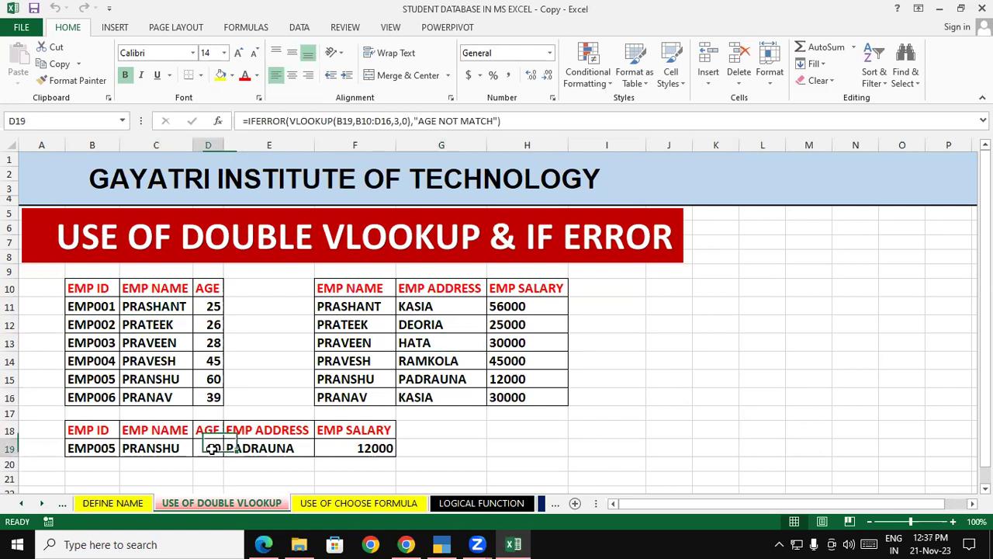
{"action": "left_click", "coordinate": [516, 427]}
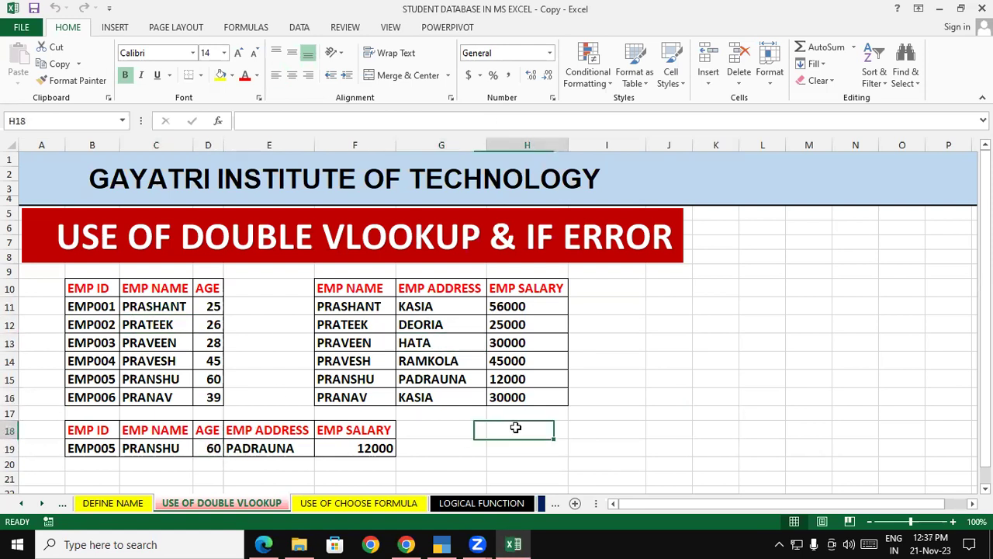
{"action": "left_click", "coordinate": [718, 382]}
{"action": "left_click", "coordinate": [177, 353]}
{"action": "left_click", "coordinate": [433, 340]}
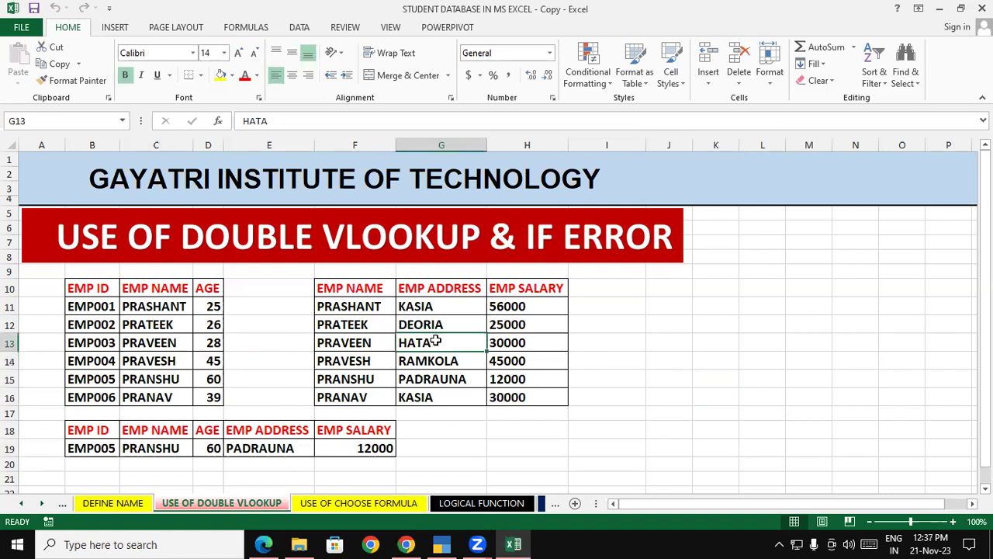
{"action": "left_click", "coordinate": [615, 365]}
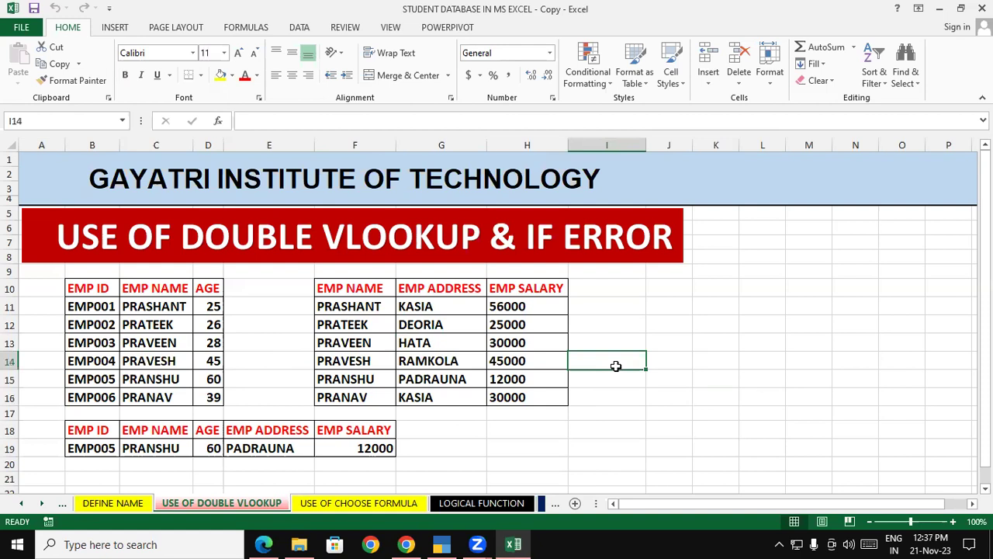
{"action": "left_click", "coordinate": [685, 344]}
{"action": "left_click", "coordinate": [648, 379]}
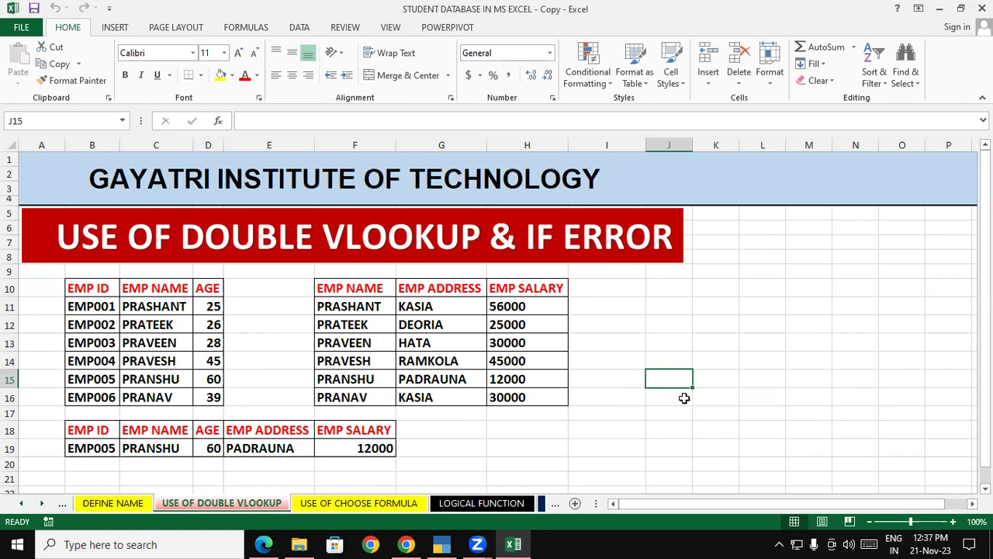
{"action": "left_click", "coordinate": [700, 337]}
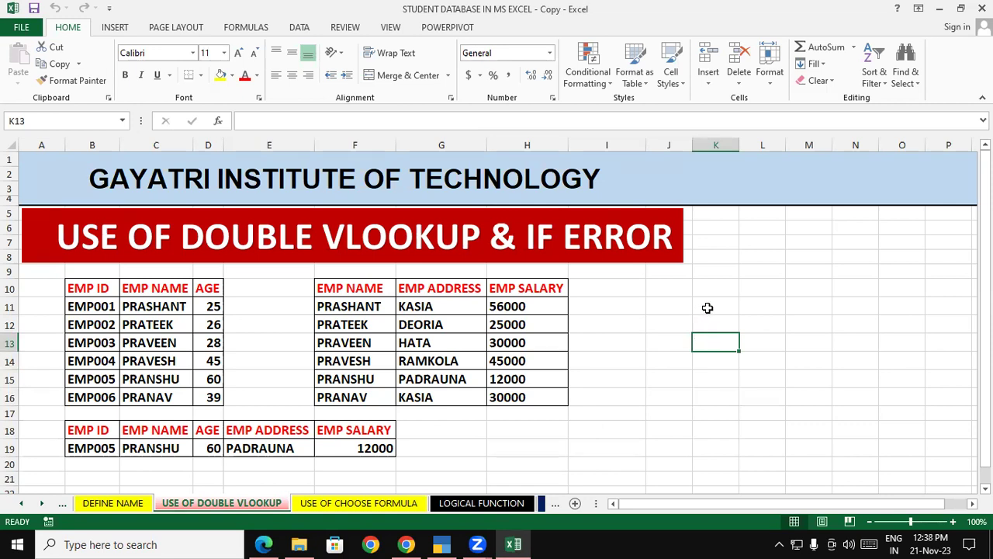
{"action": "left_click", "coordinate": [703, 309]}
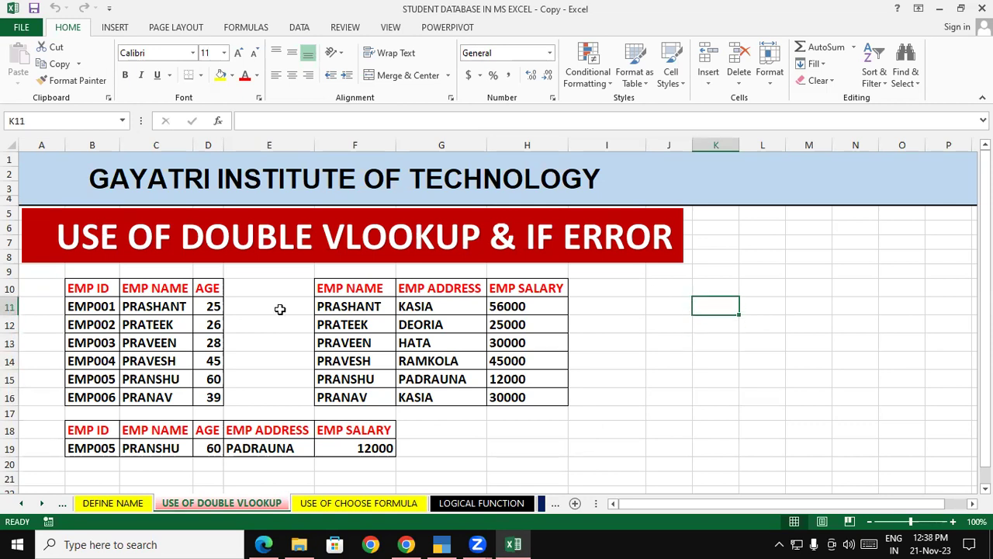
{"action": "left_click", "coordinate": [728, 336]}
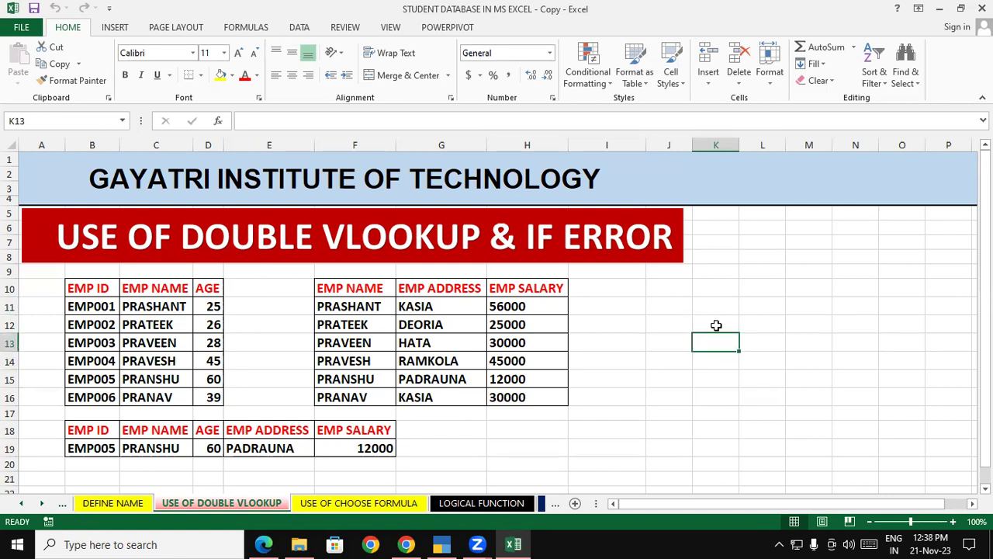
{"action": "mouse_move", "coordinate": [105, 285]}
{"action": "left_mouse_down"}
{"action": "mouse_move", "coordinate": [204, 375]}
{"action": "mouse_move", "coordinate": [214, 397]}
{"action": "left_mouse_up"}
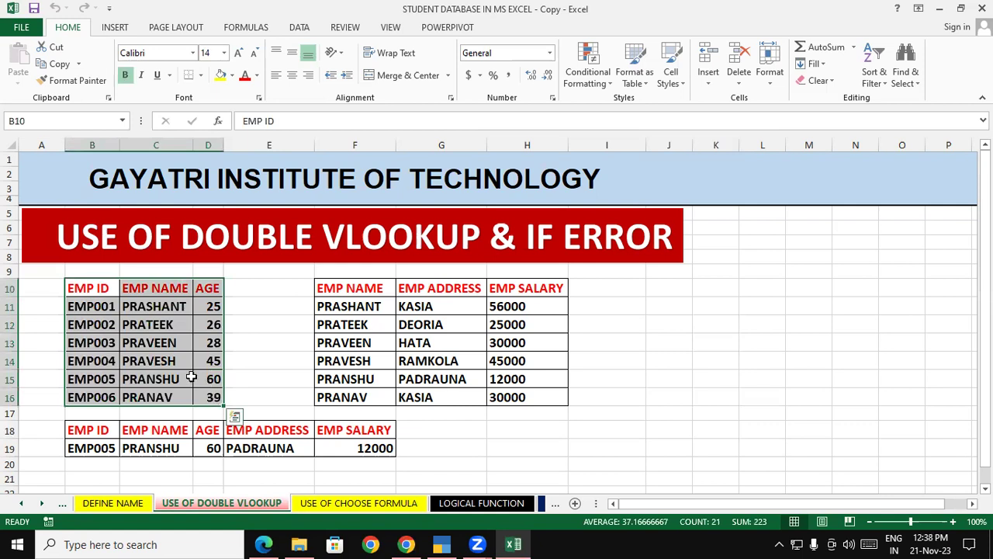
{"action": "left_click", "coordinate": [647, 339]}
{"action": "left_click_drag", "start_coordinate": [354, 285], "coordinate": [528, 398]}
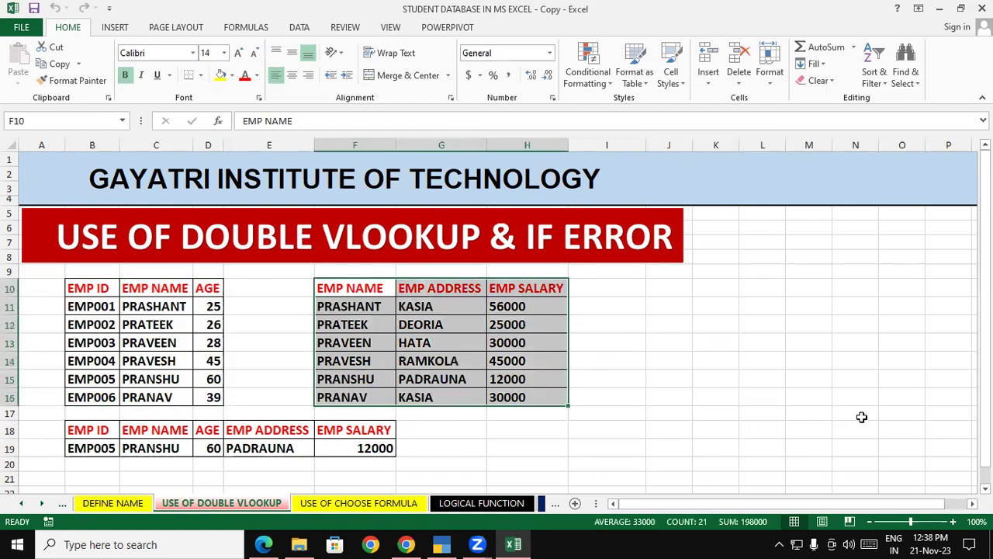
{"action": "left_click", "coordinate": [852, 377]}
{"action": "left_click", "coordinate": [112, 342]}
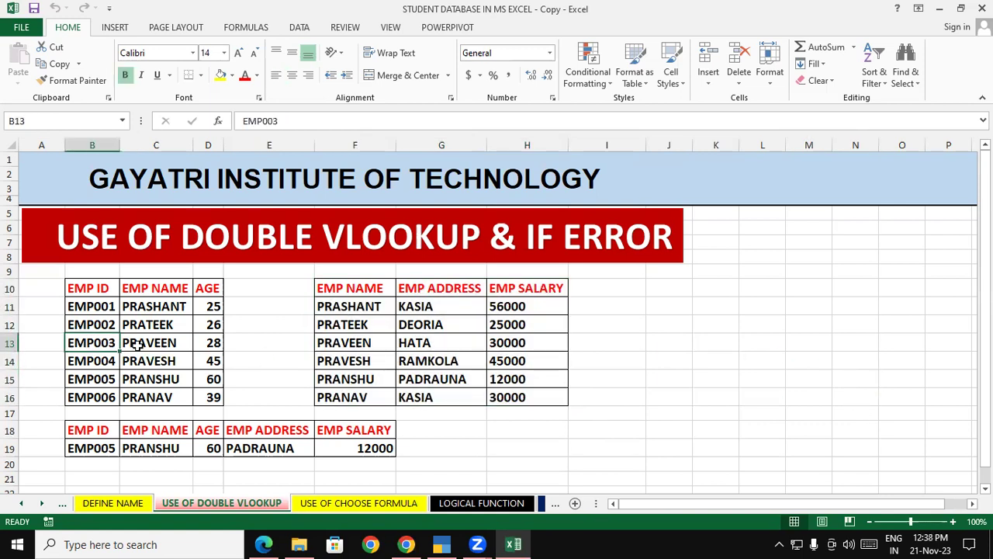
{"action": "left_click", "coordinate": [385, 358]}
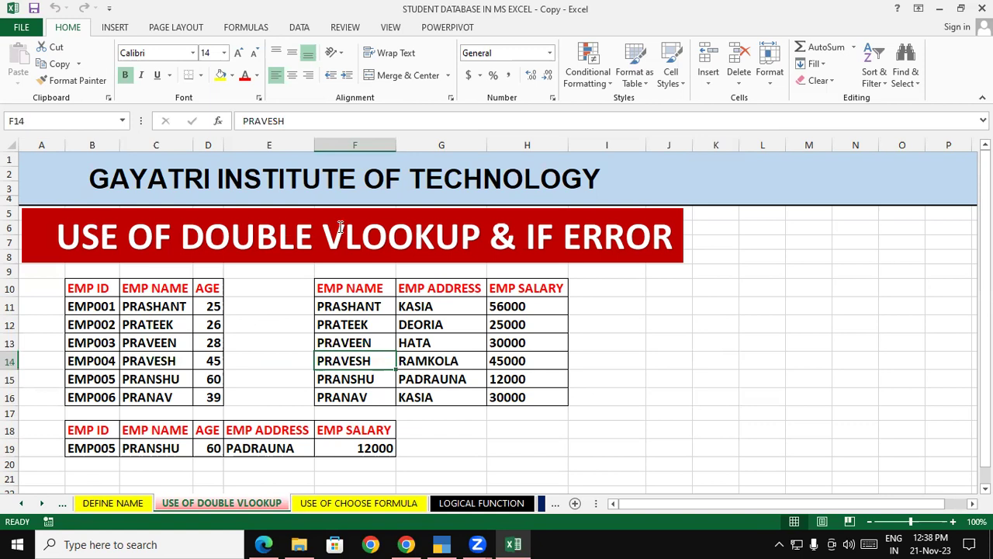
{"action": "left_click_drag", "start_coordinate": [128, 236], "coordinate": [379, 250]}
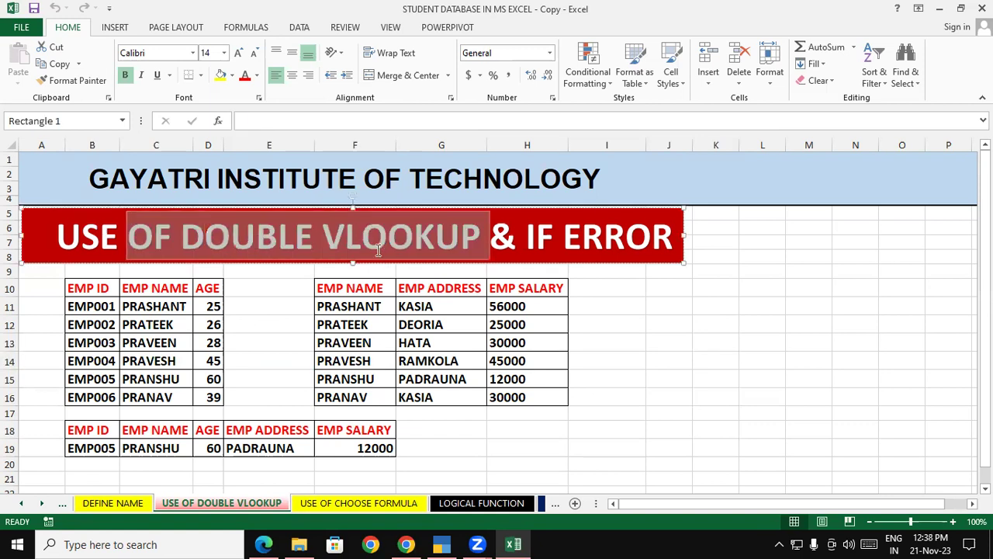
{"action": "left_click", "coordinate": [723, 359]}
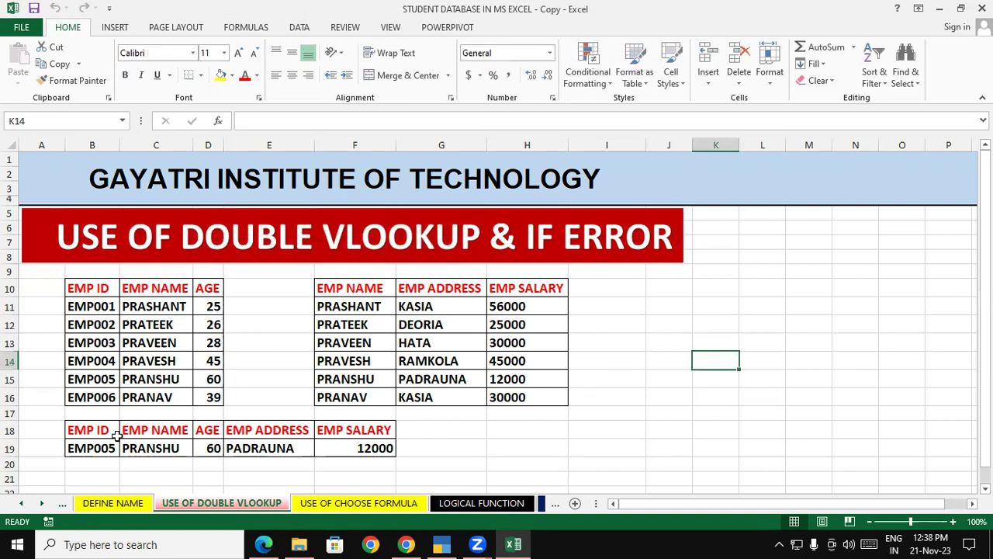
{"action": "left_click_drag", "start_coordinate": [76, 449], "coordinate": [331, 451]}
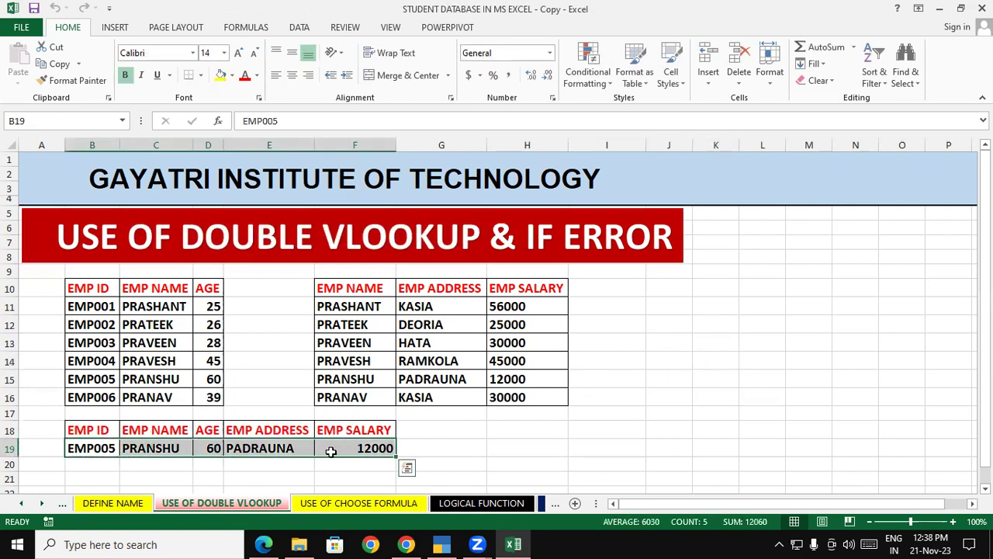
- Clear the existing contents of lookup row 19
{"action": "key", "text": "Delete"}
{"action": "left_click", "coordinate": [689, 356]}
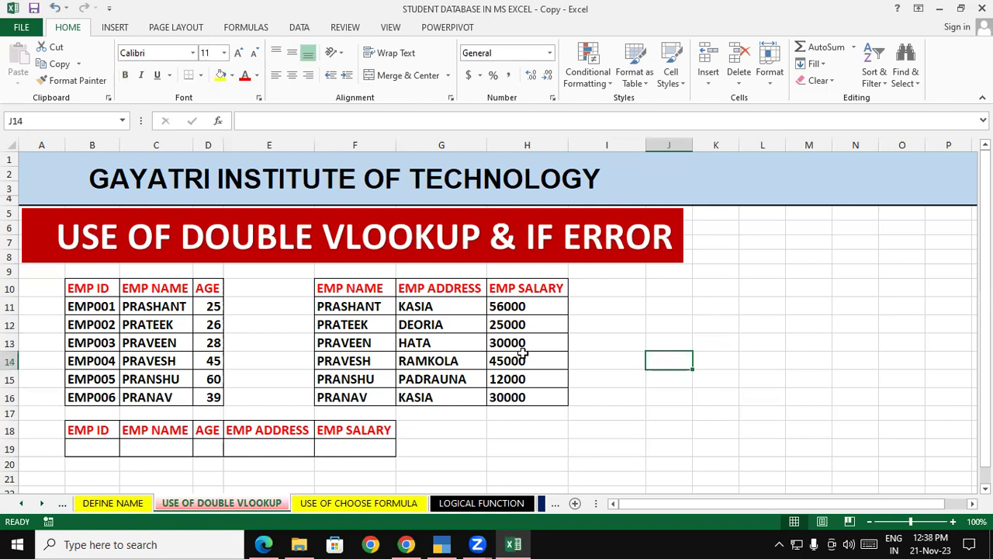
{"action": "left_click", "coordinate": [156, 324]}
{"action": "left_click", "coordinate": [372, 327]}
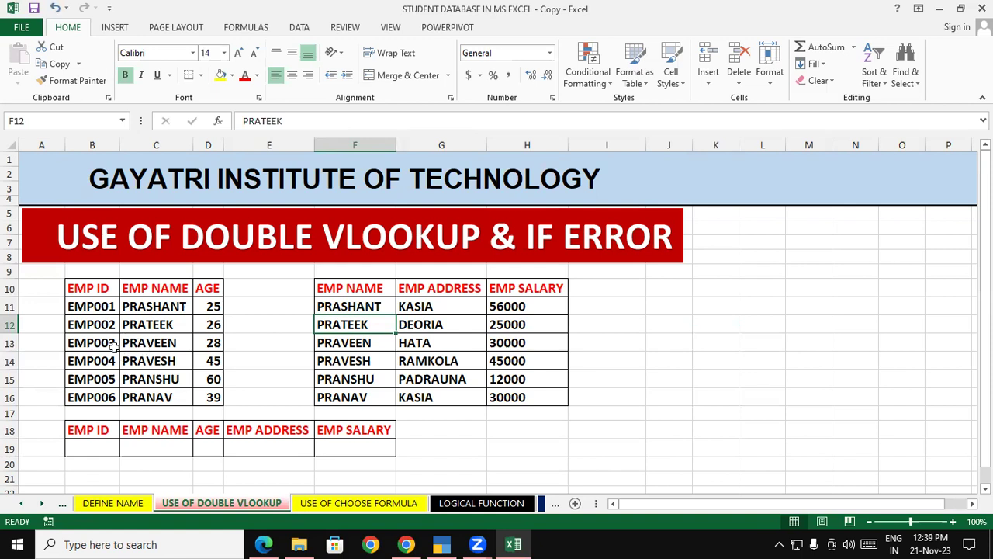
- Copy EMP002 from the first table into cell B19
{"action": "left_click", "coordinate": [94, 328]}
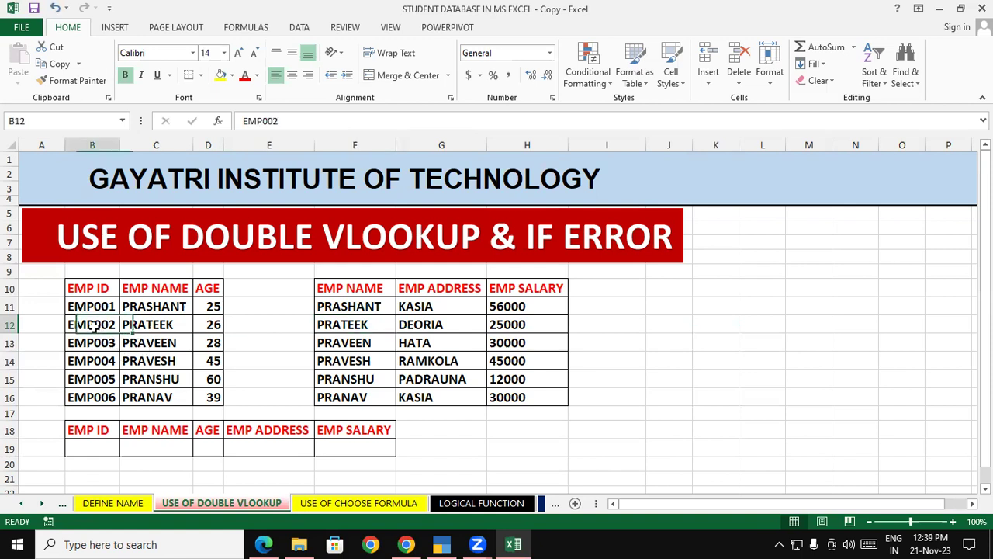
{"action": "right_click", "coordinate": [93, 327]}
{"action": "left_click", "coordinate": [129, 64]}
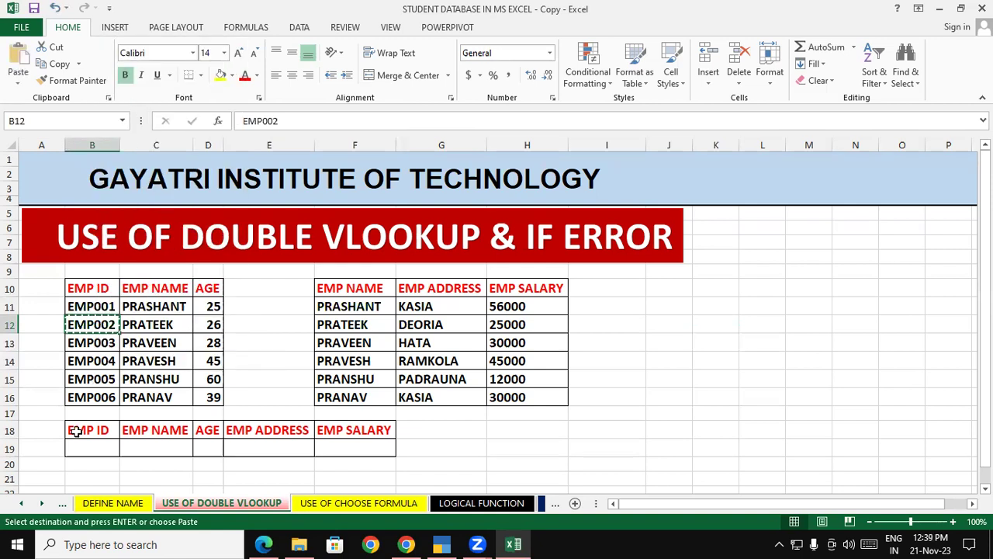
{"action": "left_click", "coordinate": [80, 443]}
{"action": "key", "text": "ctrl+v"}
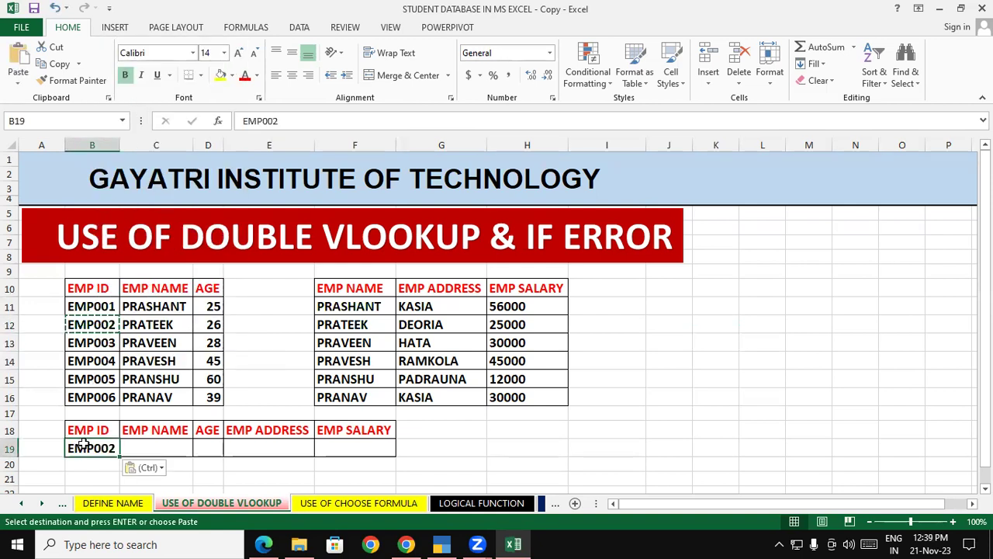
{"action": "left_click", "coordinate": [716, 342]}
{"action": "left_click", "coordinate": [716, 429]}
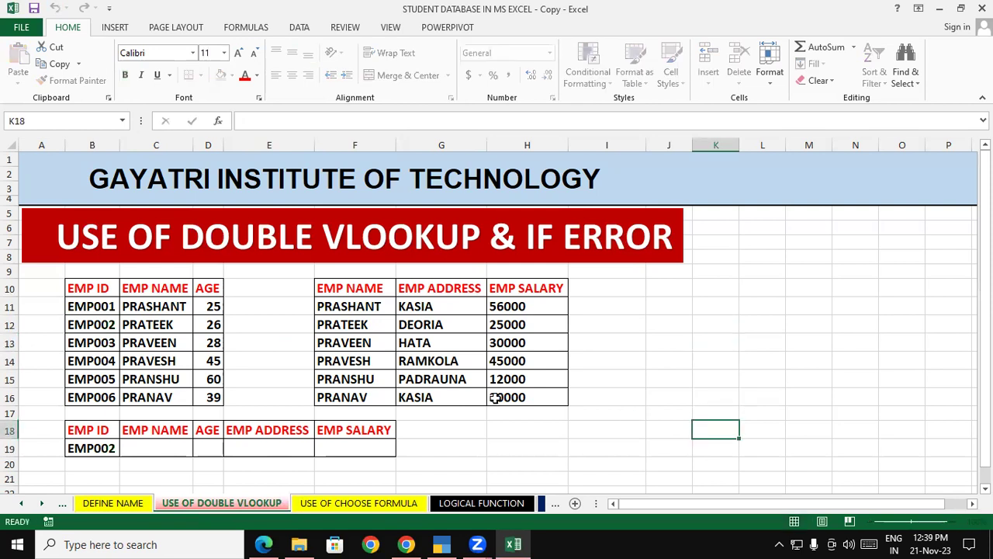
- Point out EMP002 and its name PRATEEK in the first table
{"action": "left_click", "coordinate": [94, 326]}
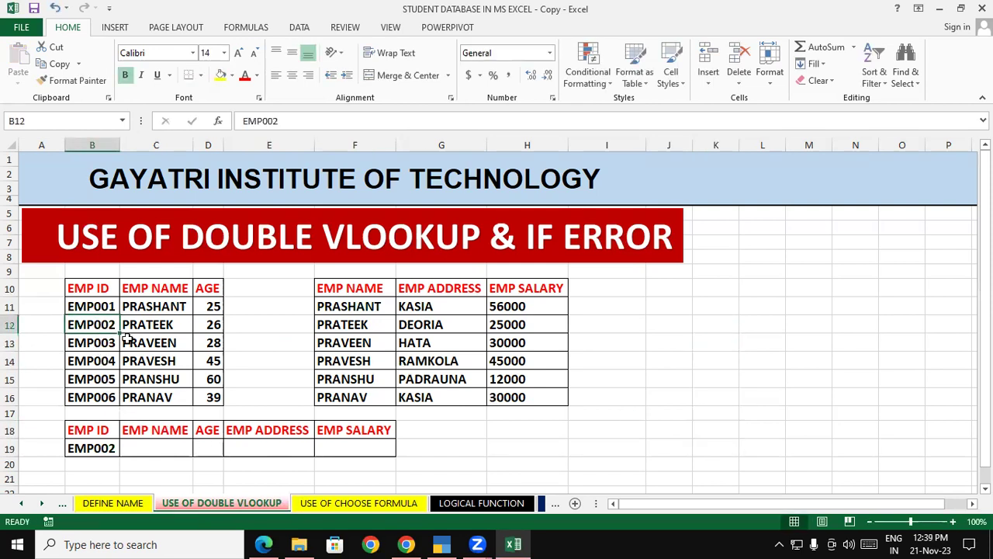
{"action": "left_click", "coordinate": [149, 325]}
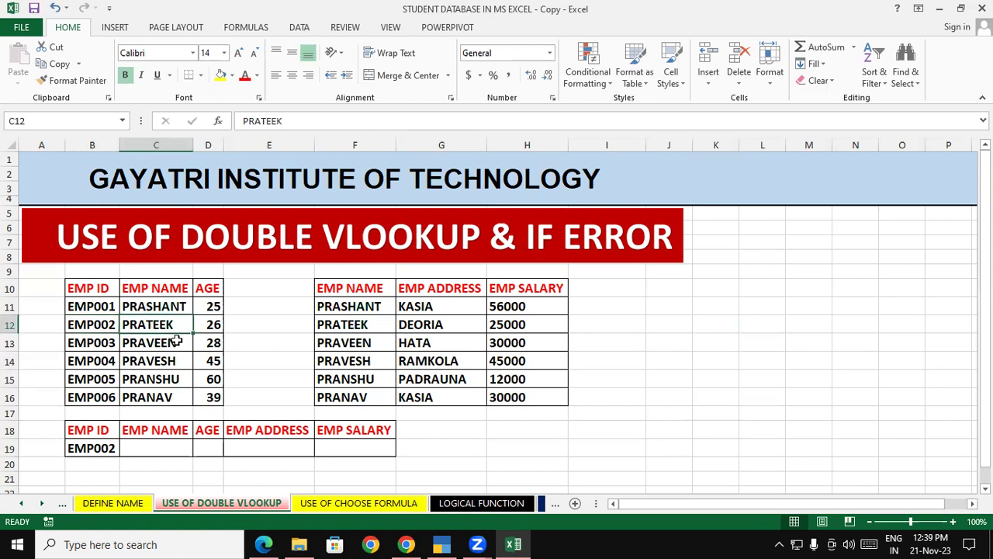
{"action": "left_click", "coordinate": [699, 342]}
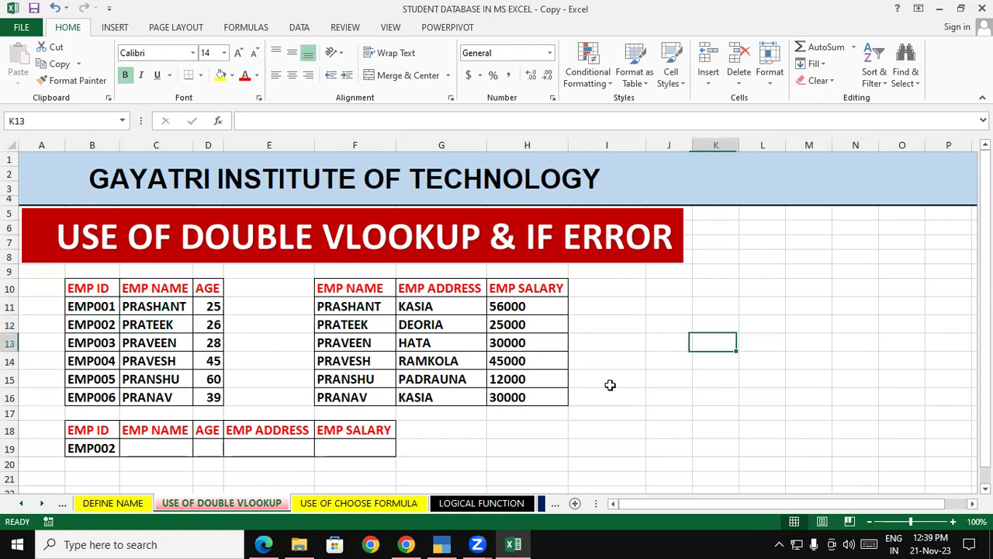
{"action": "left_click", "coordinate": [126, 450]}
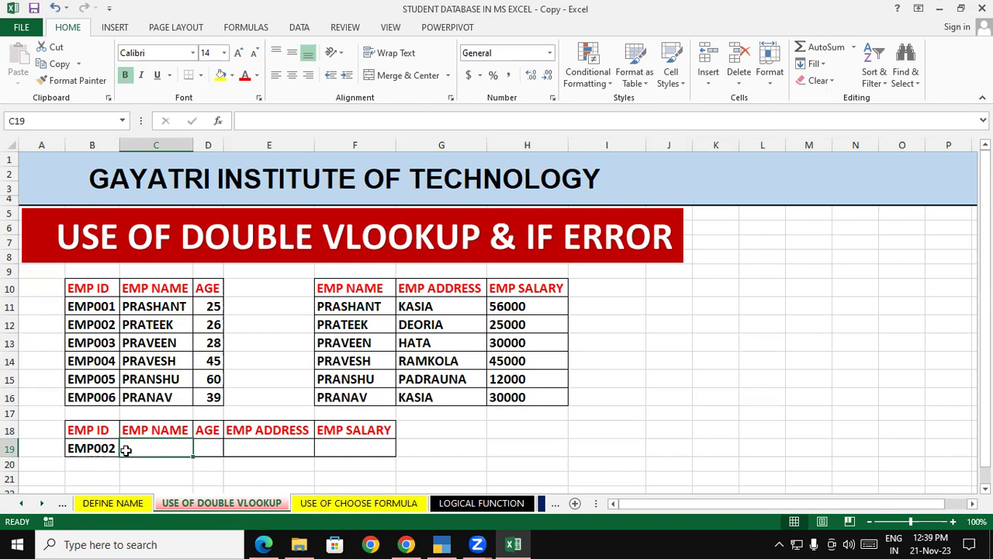
{"action": "left_click", "coordinate": [145, 432]}
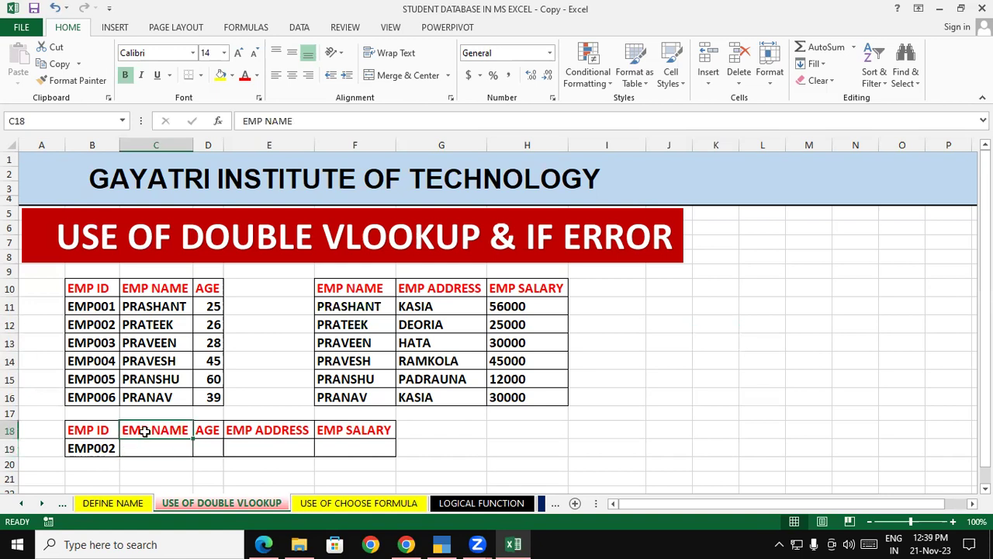
{"action": "left_click", "coordinate": [165, 344]}
{"action": "left_click", "coordinate": [347, 308]}
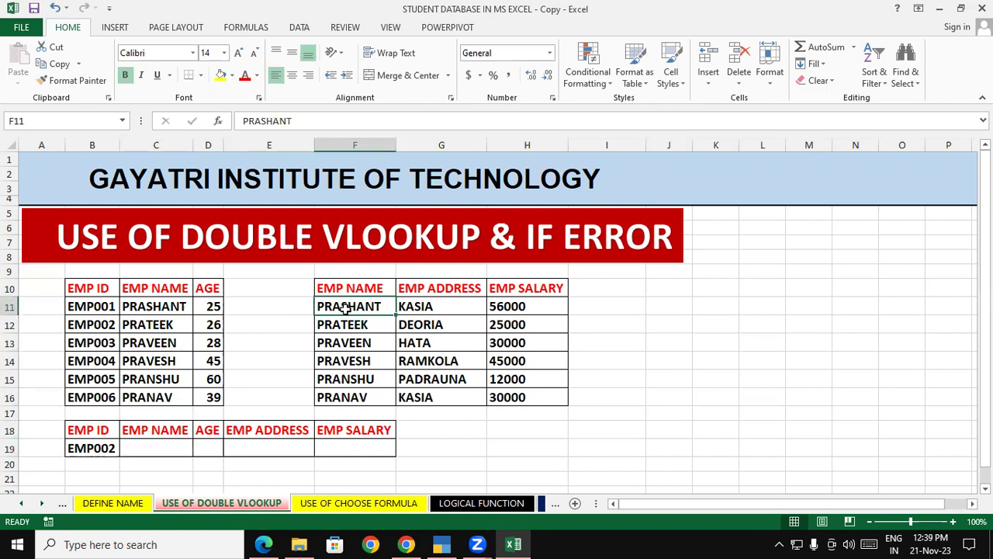
{"action": "left_click_drag", "start_coordinate": [109, 289], "coordinate": [211, 397]}
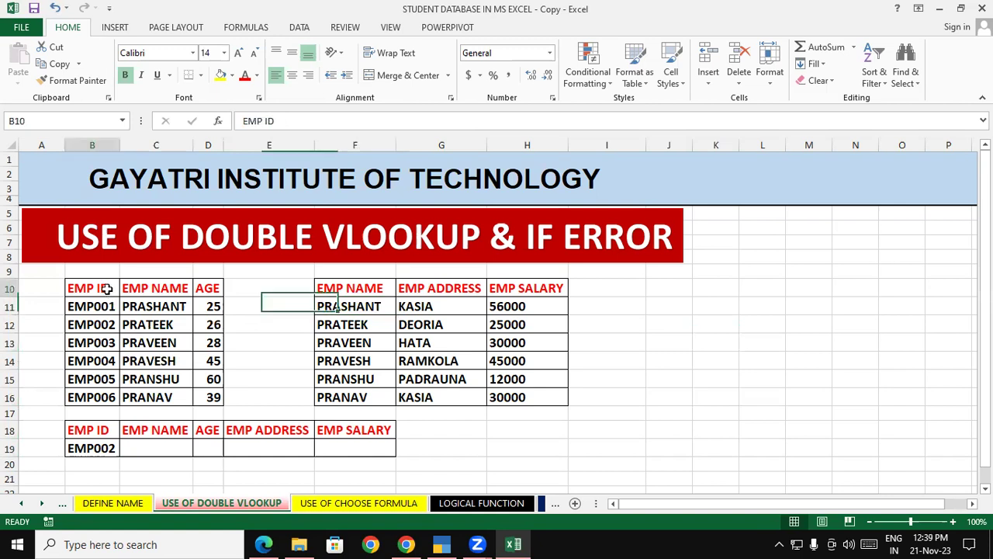
{"action": "left_click", "coordinate": [325, 448]}
{"action": "left_click", "coordinate": [182, 447]}
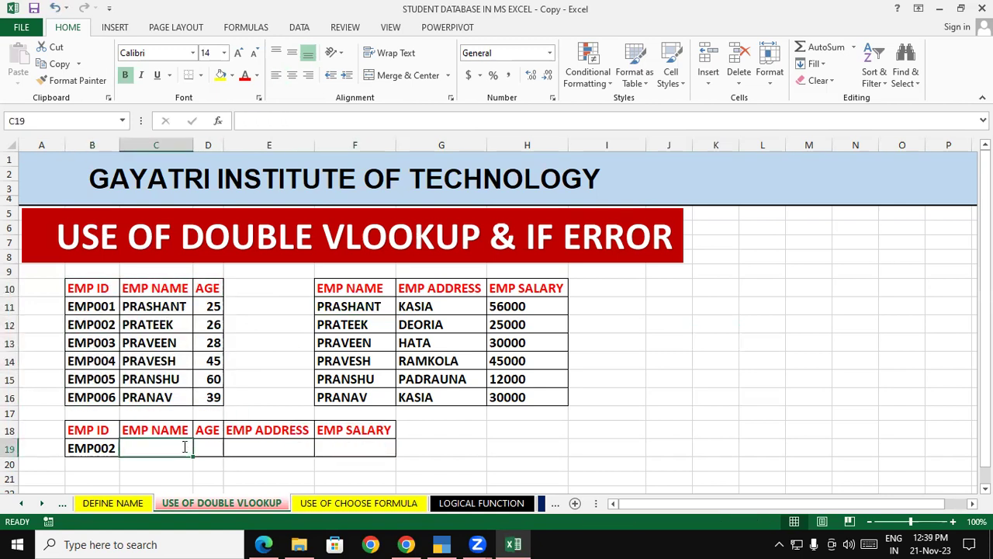
- Enter =VLOOKUP(B19,B10:D16,2,0) in C19 so it returns PRATEEK
{"action": "type", "text": "=VK"}
{"action": "key", "text": "BackSpace"}
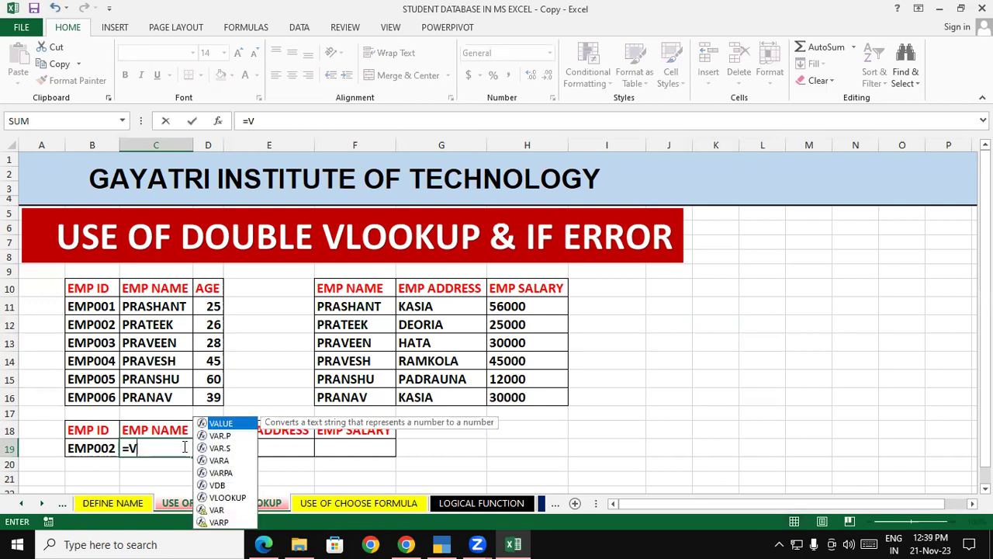
{"action": "type", "text": "LOO"}
{"action": "key", "text": "Tab"}
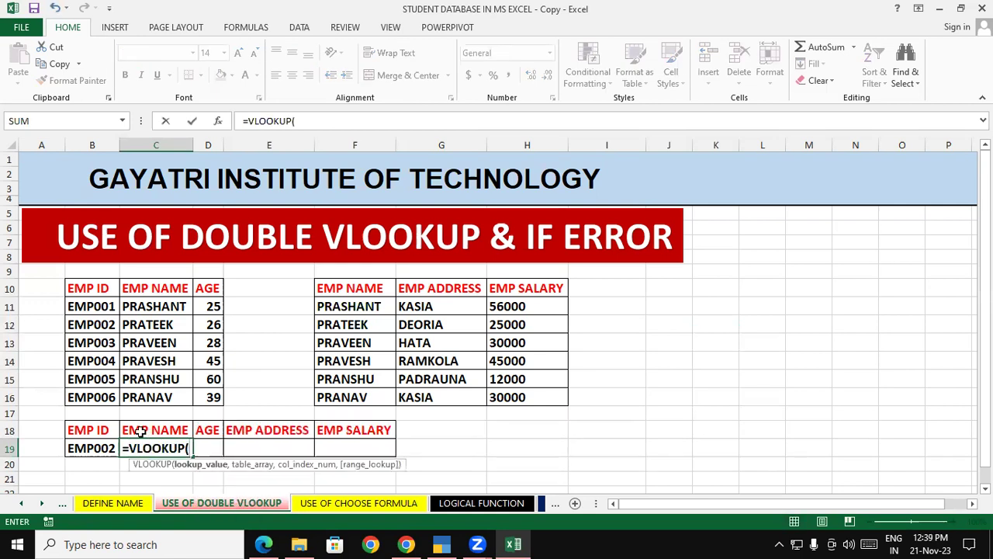
{"action": "left_click", "coordinate": [93, 449]}
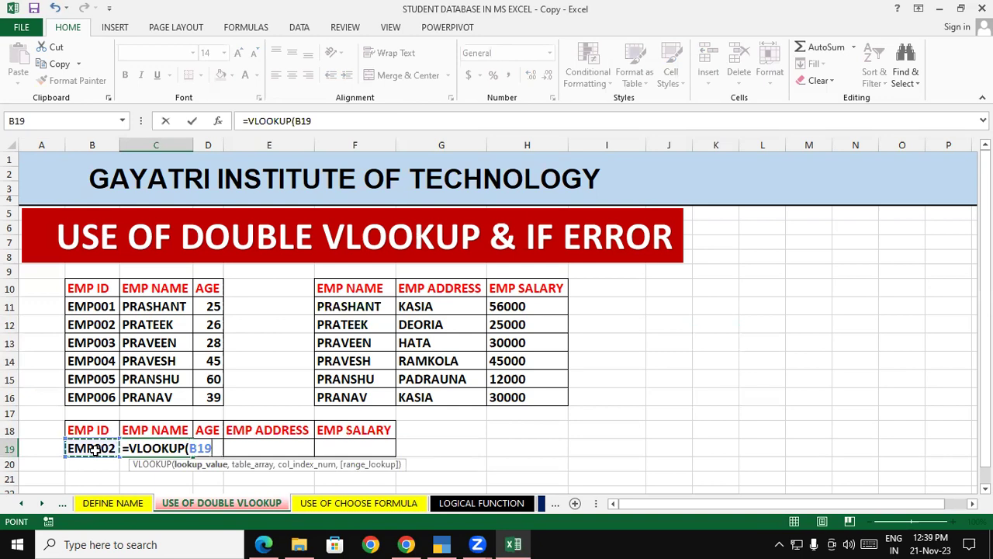
{"action": "type", "text": ","}
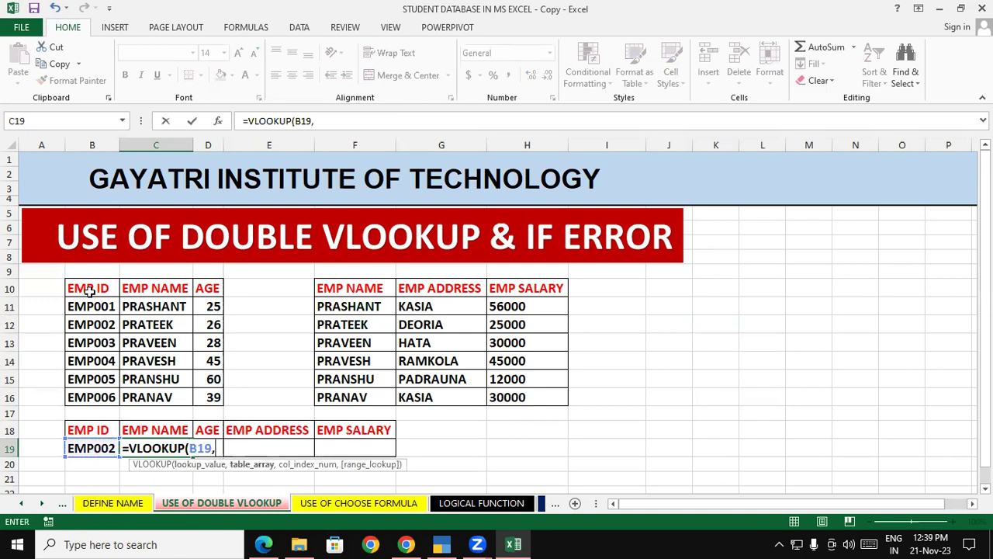
{"action": "left_click_drag", "start_coordinate": [85, 289], "coordinate": [213, 397]}
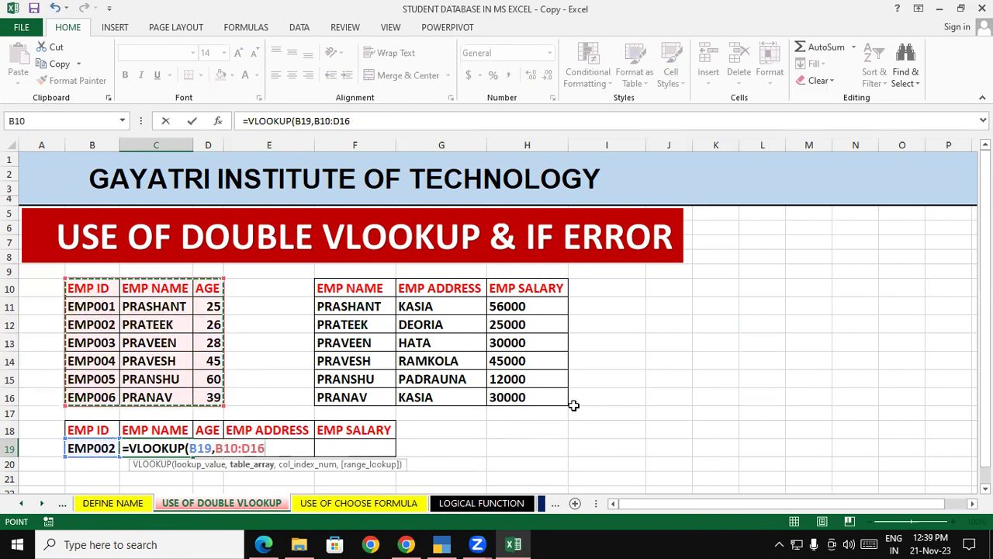
{"action": "type", "text": ","}
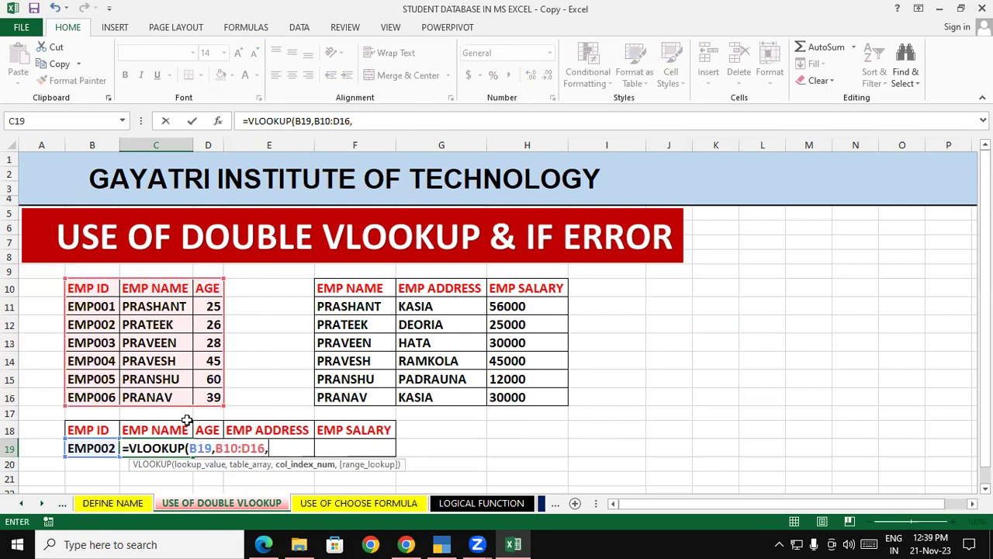
{"action": "type", "text": "2"}
{"action": "type", "text": ",0)"}
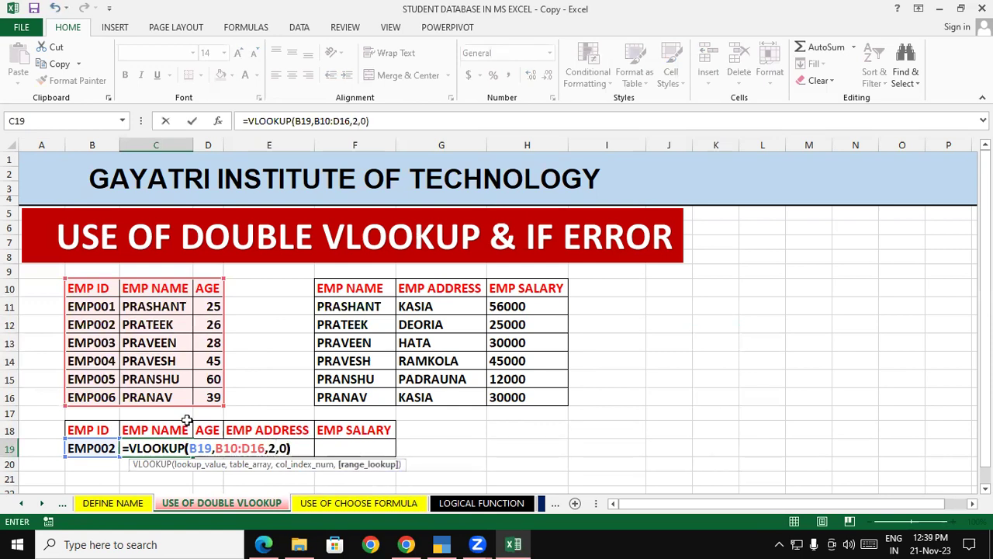
{"action": "key", "text": "Return"}
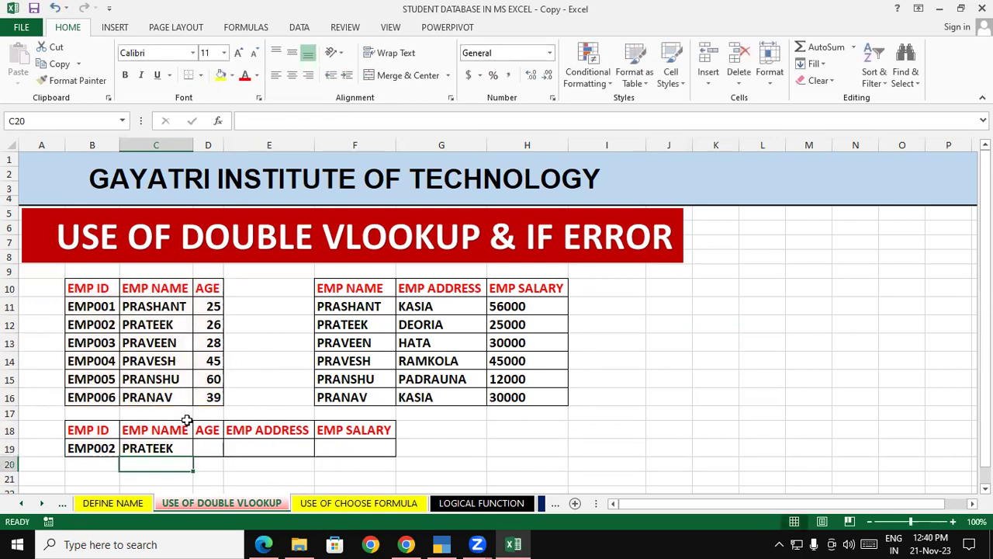
- Enter =VLOOKUP(B19,B10:D16,3,0) in D19 so it returns age 26
{"action": "left_click", "coordinate": [247, 444]}
{"action": "left_click", "coordinate": [206, 448]}
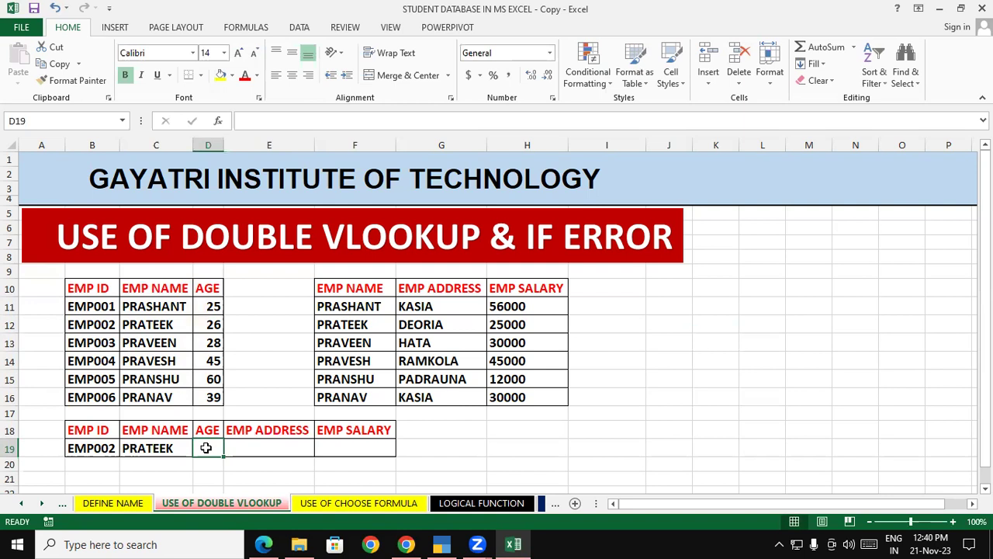
{"action": "type", "text": "=VLO"}
{"action": "key", "text": "Tab"}
{"action": "left_click", "coordinate": [101, 450]}
{"action": "type", "text": ","}
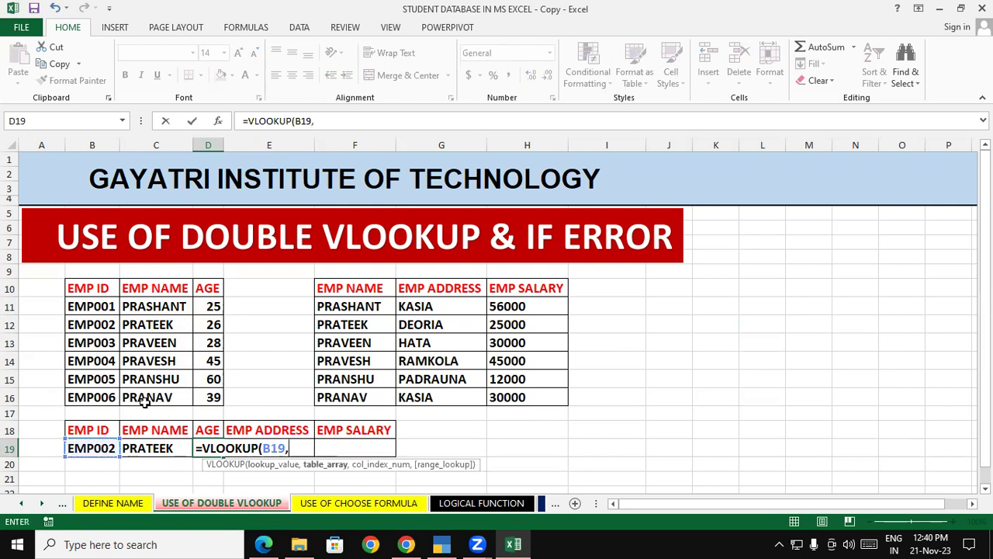
{"action": "mouse_move", "coordinate": [92, 288]}
{"action": "left_mouse_down"}
{"action": "mouse_move", "coordinate": [212, 405]}
{"action": "mouse_move", "coordinate": [211, 395]}
{"action": "left_mouse_up"}
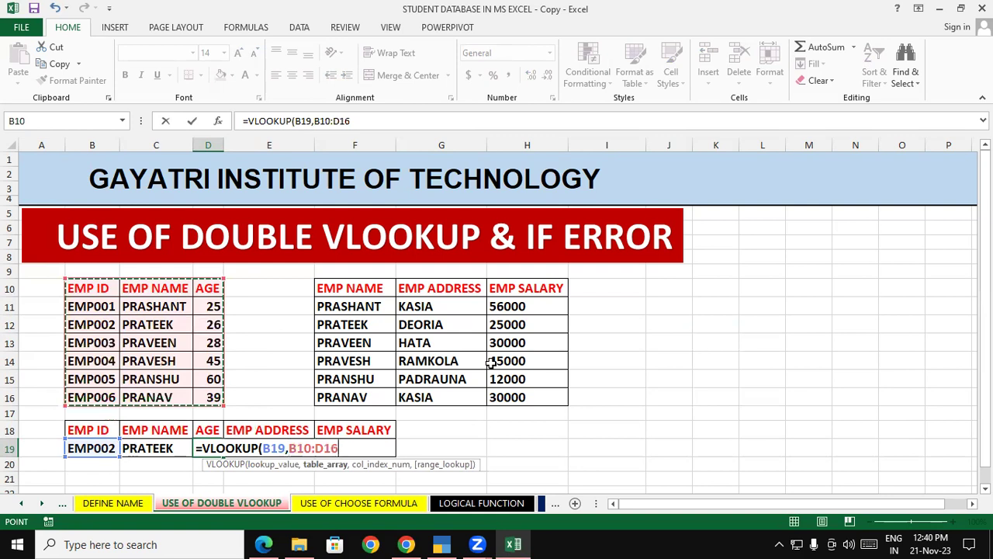
{"action": "type", "text": ","}
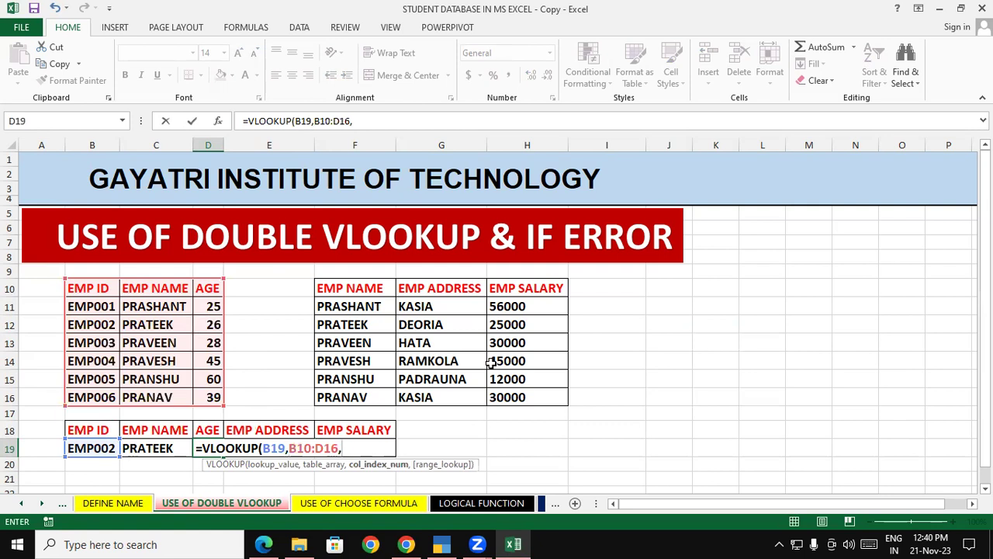
{"action": "type", "text": "3,0)"}
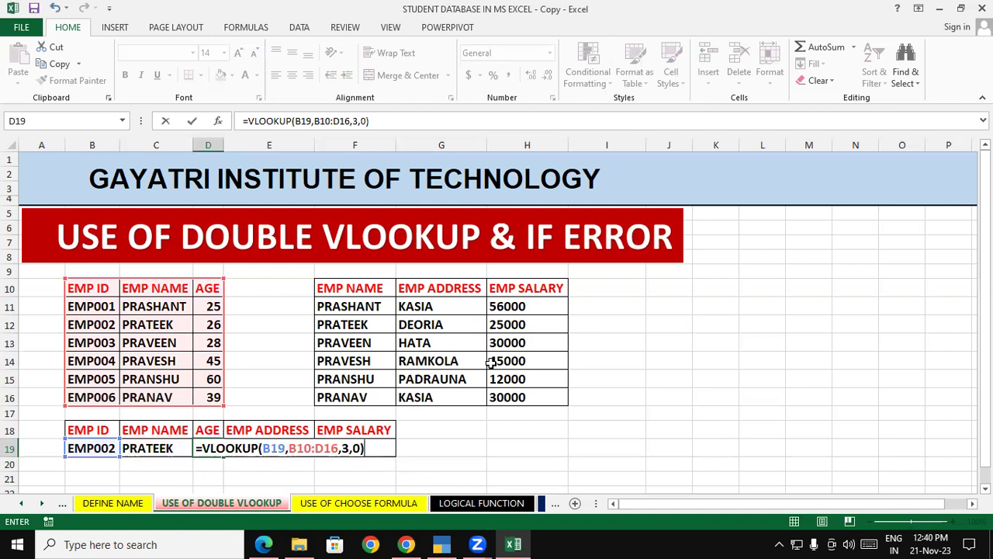
{"action": "key", "text": "Return"}
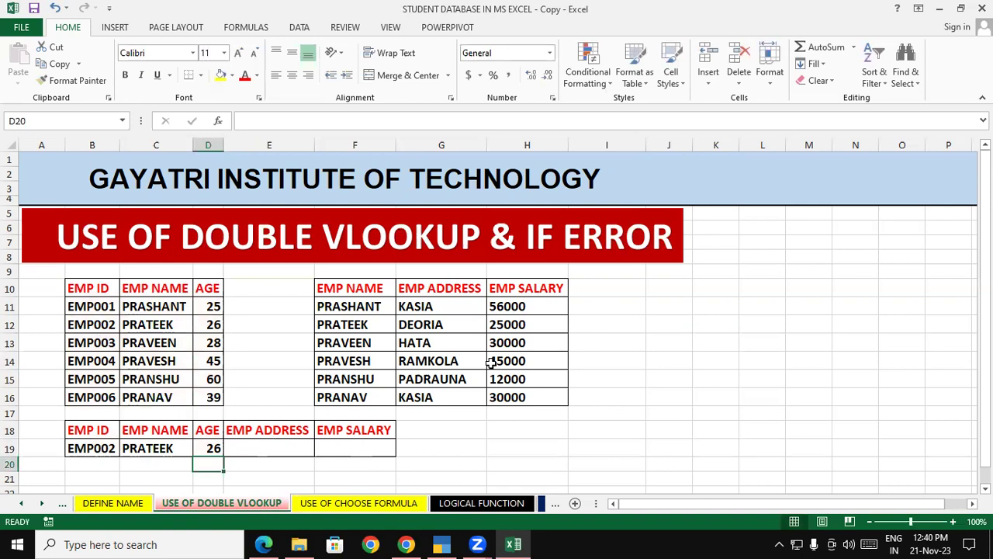
{"action": "left_click", "coordinate": [783, 348]}
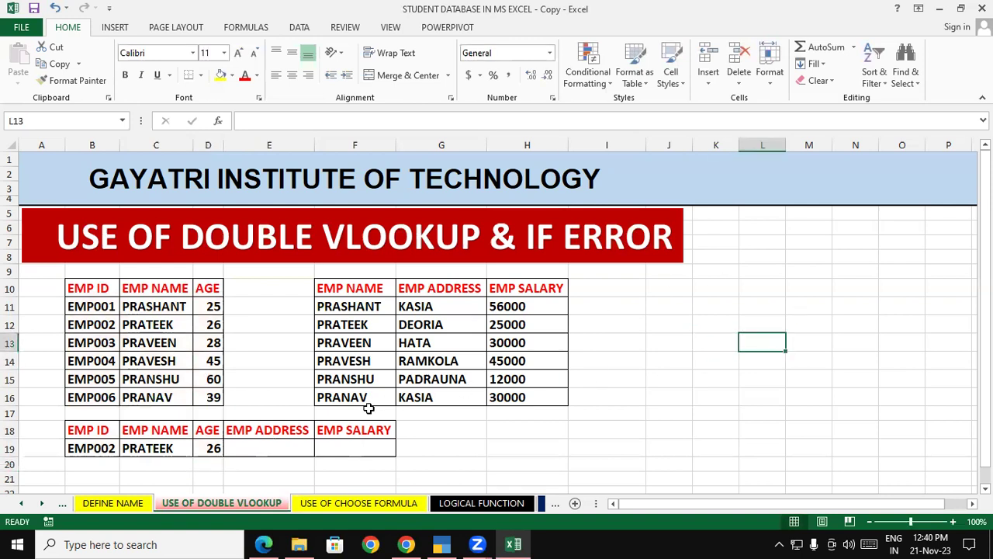
{"action": "left_click", "coordinate": [292, 449]}
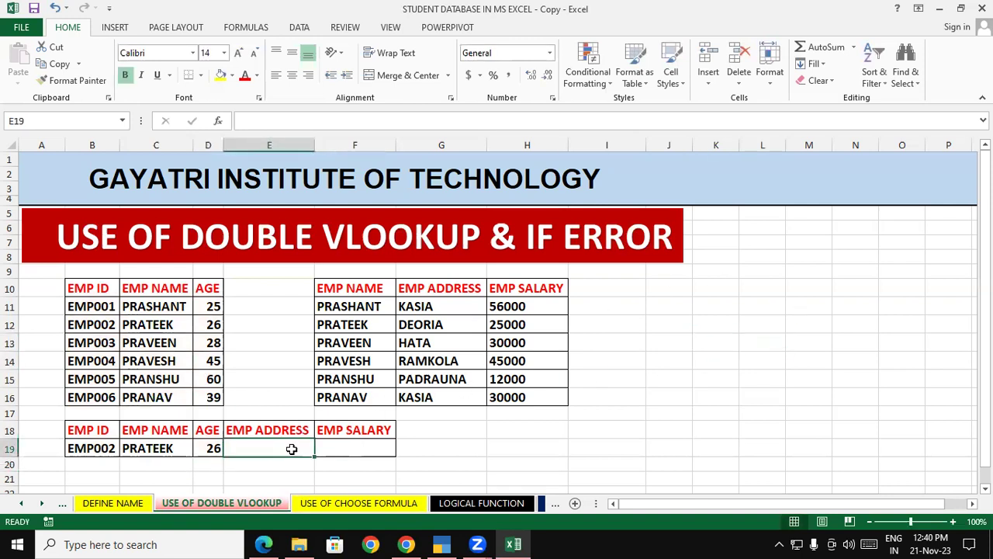
{"action": "left_click", "coordinate": [871, 356]}
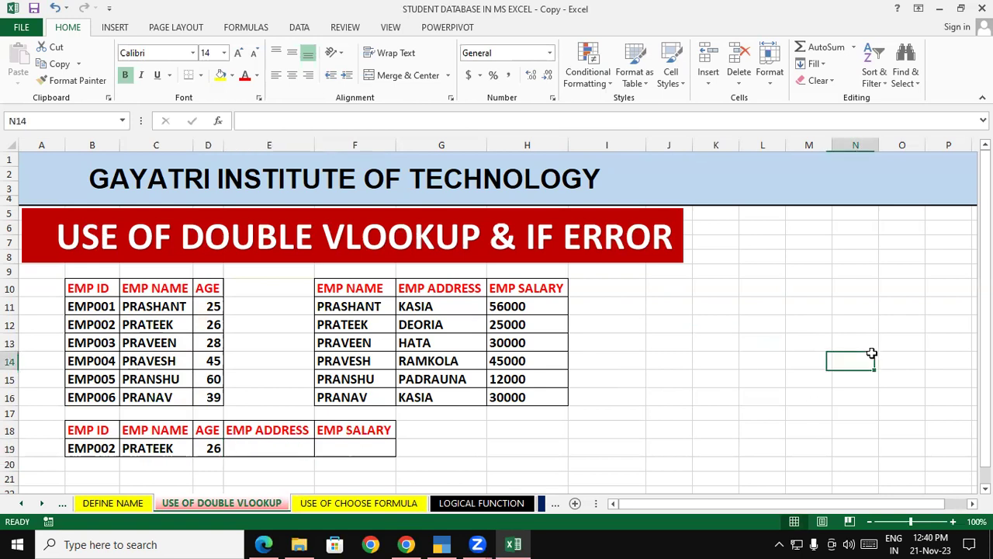
{"action": "left_click", "coordinate": [375, 331]}
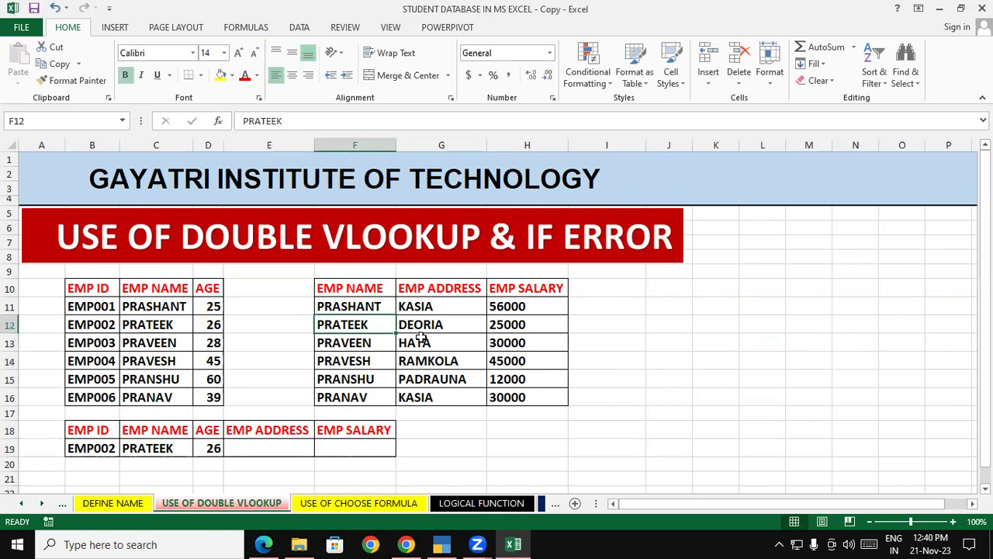
{"action": "left_click", "coordinate": [476, 336]}
{"action": "left_click_drag", "start_coordinate": [143, 286], "coordinate": [156, 413]}
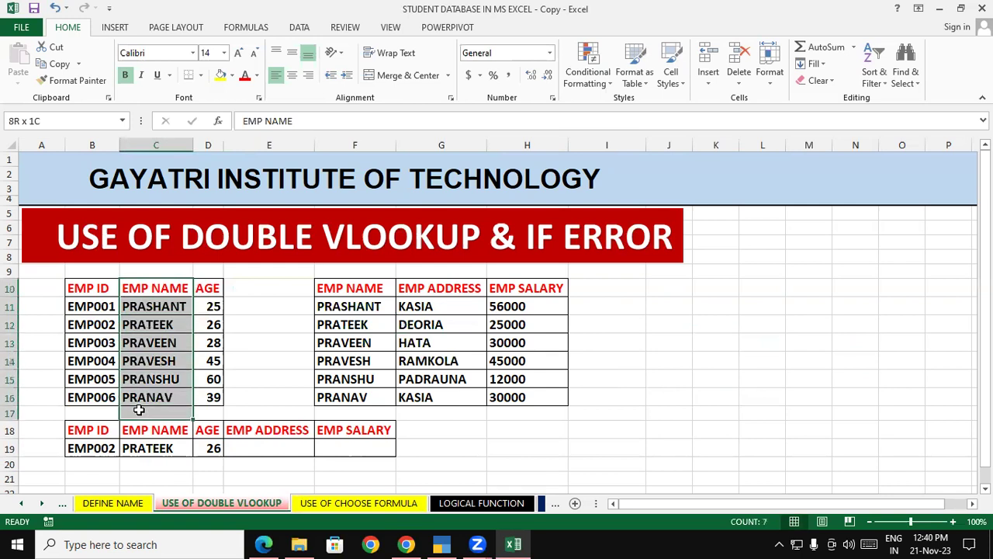
{"action": "left_click_drag", "start_coordinate": [350, 288], "coordinate": [357, 397]}
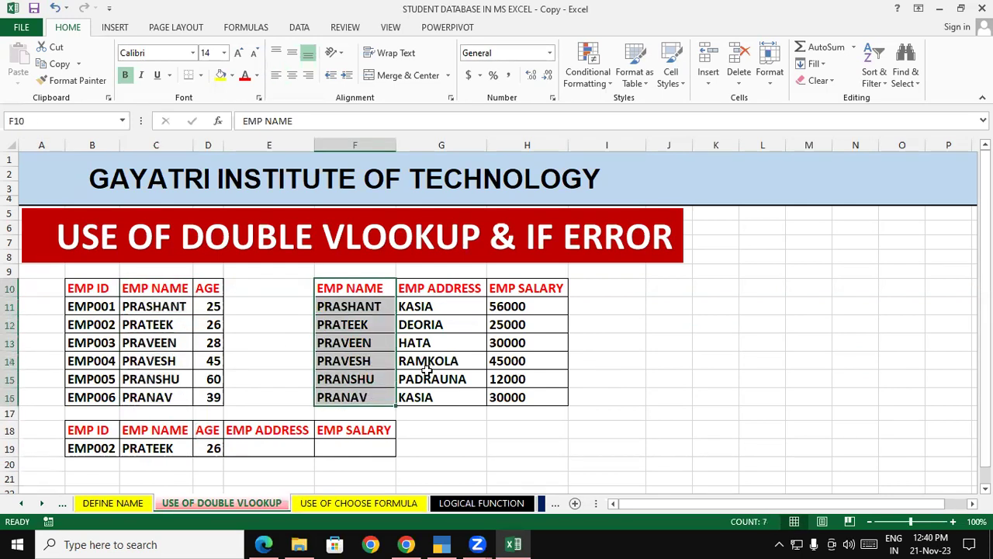
{"action": "left_click", "coordinate": [709, 329]}
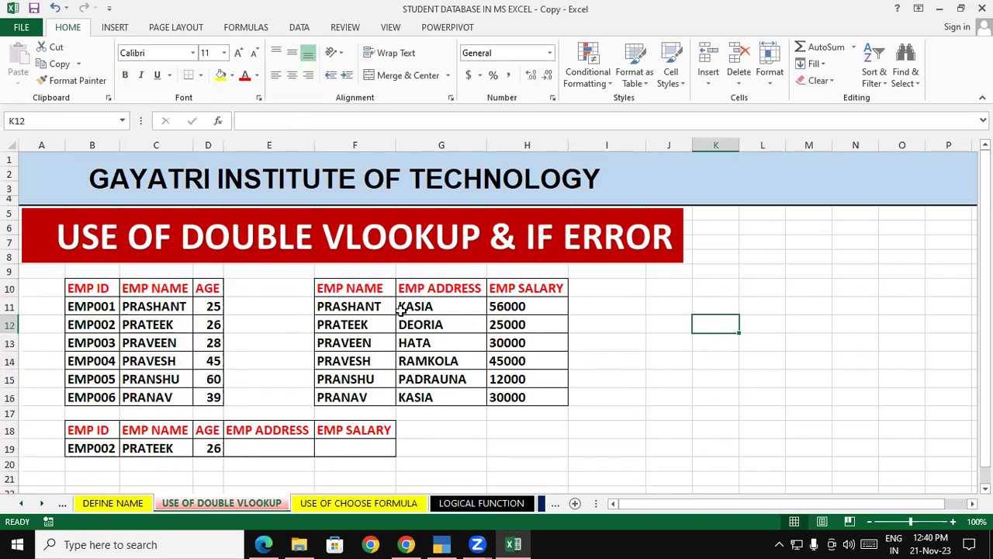
{"action": "left_click", "coordinate": [185, 322]}
{"action": "left_click", "coordinate": [372, 326]}
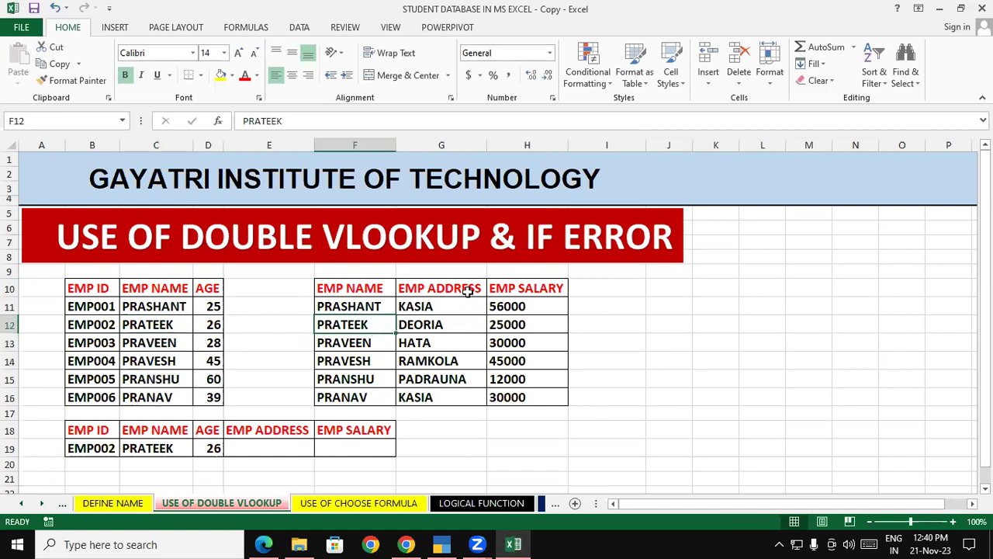
{"action": "left_click_drag", "start_coordinate": [466, 287], "coordinate": [464, 388]}
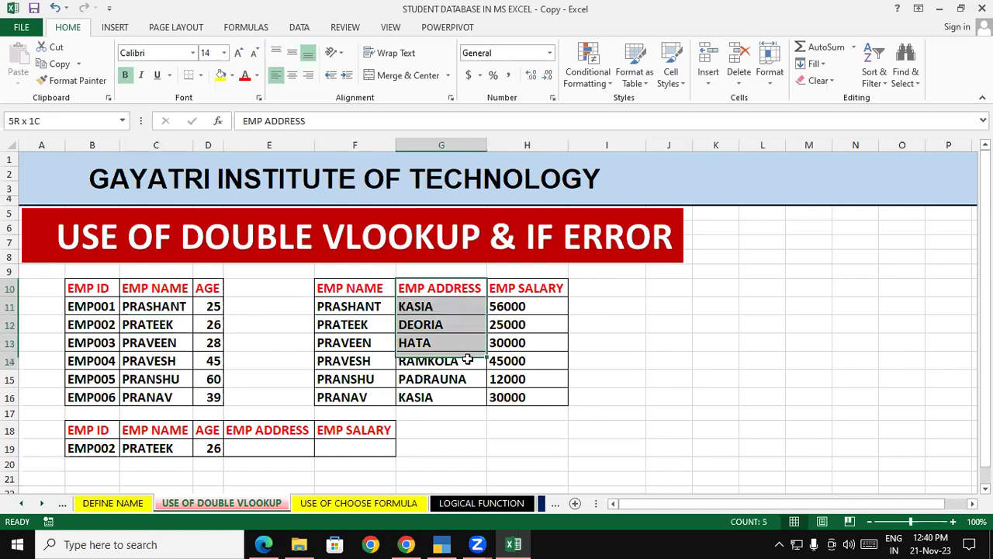
{"action": "left_click", "coordinate": [657, 329]}
{"action": "left_click", "coordinate": [279, 443]}
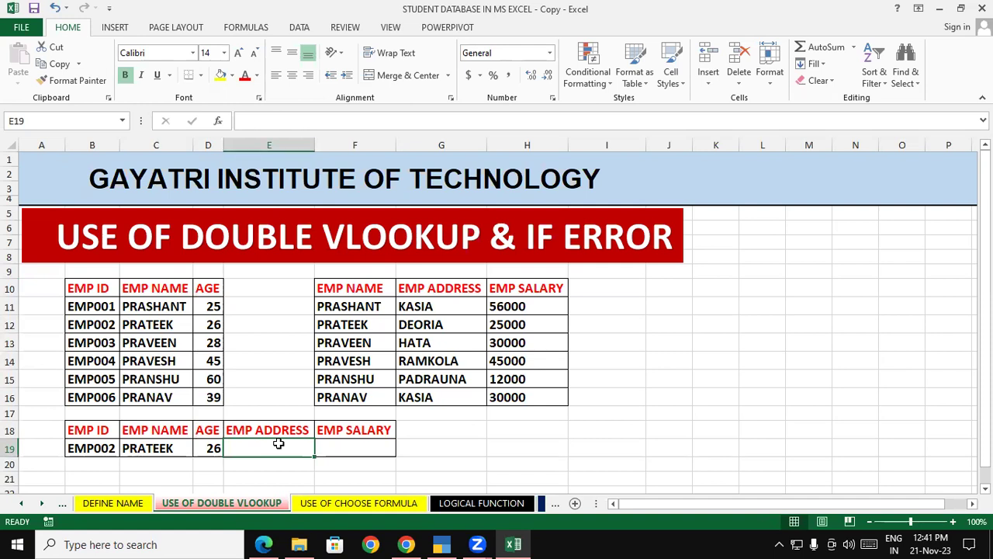
{"action": "left_click", "coordinate": [158, 343]}
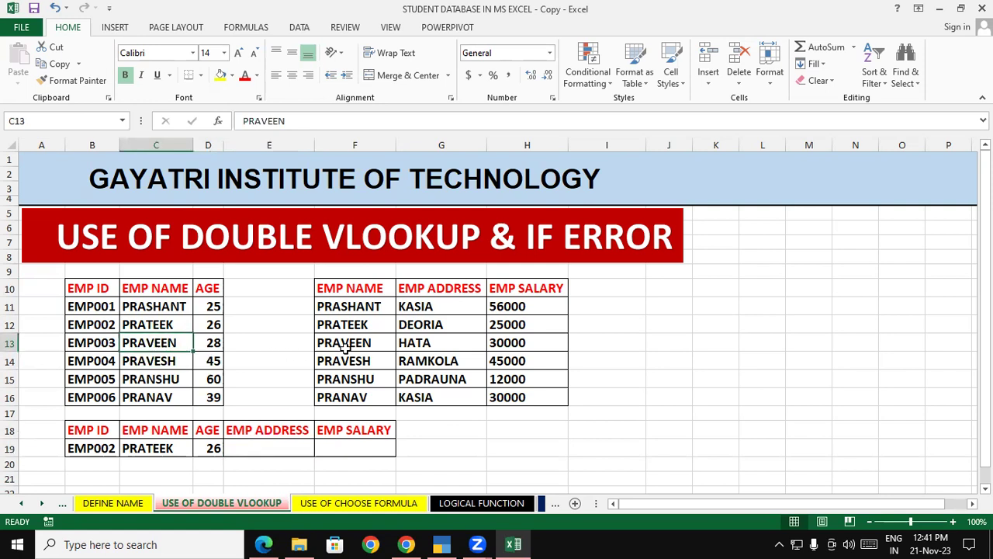
{"action": "left_click", "coordinate": [364, 351]}
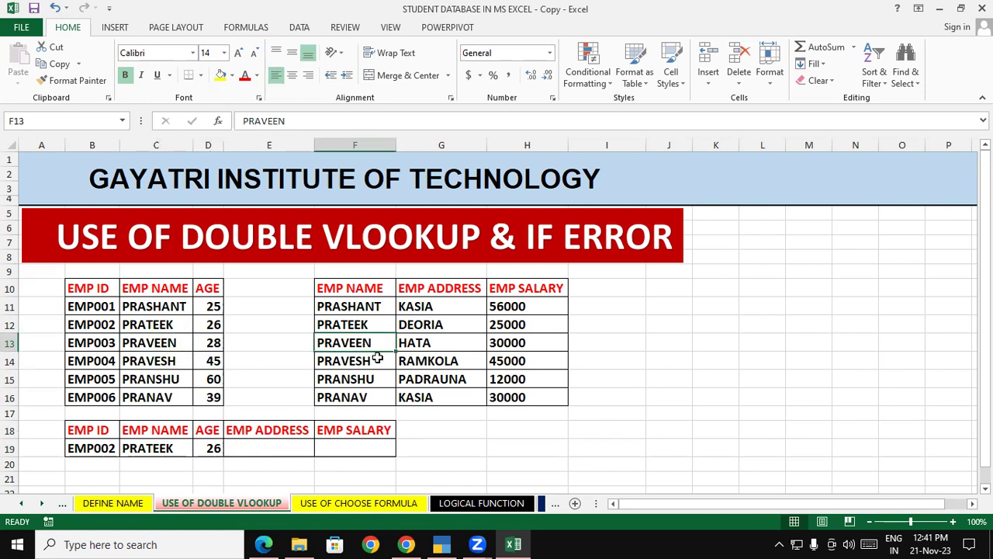
{"action": "left_click", "coordinate": [291, 441]}
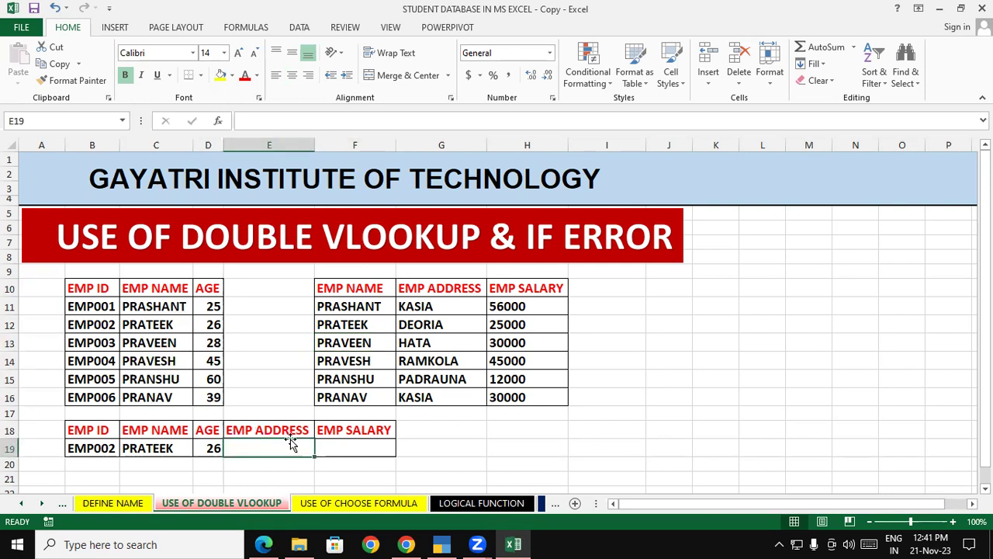
- Enter =VLOOKUP(B19,B10:D16,2,0) in E19 as the inner name lookup, returning PRATEEK
{"action": "type", "text": "=VLOO"}
{"action": "key", "text": "Tab"}
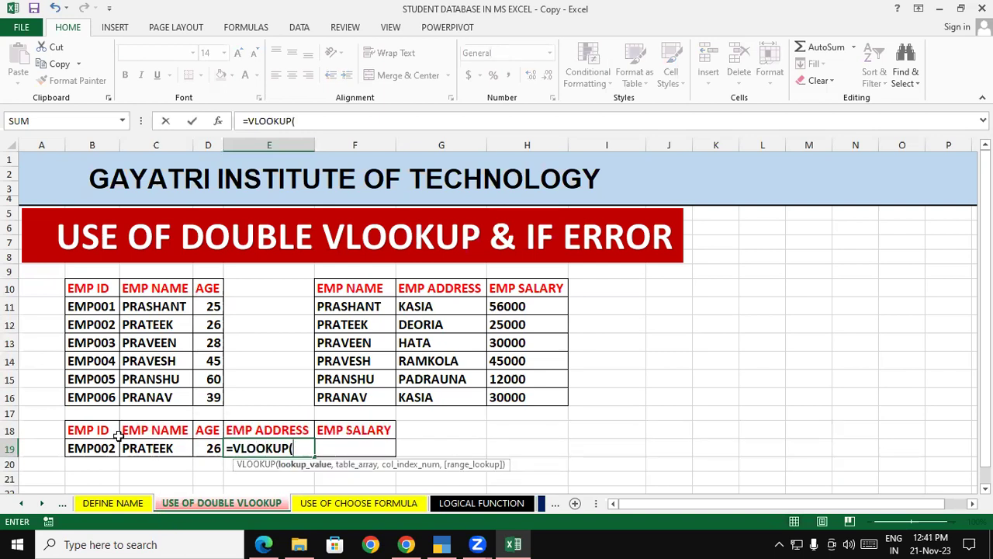
{"action": "left_click", "coordinate": [90, 448]}
{"action": "type", "text": ","}
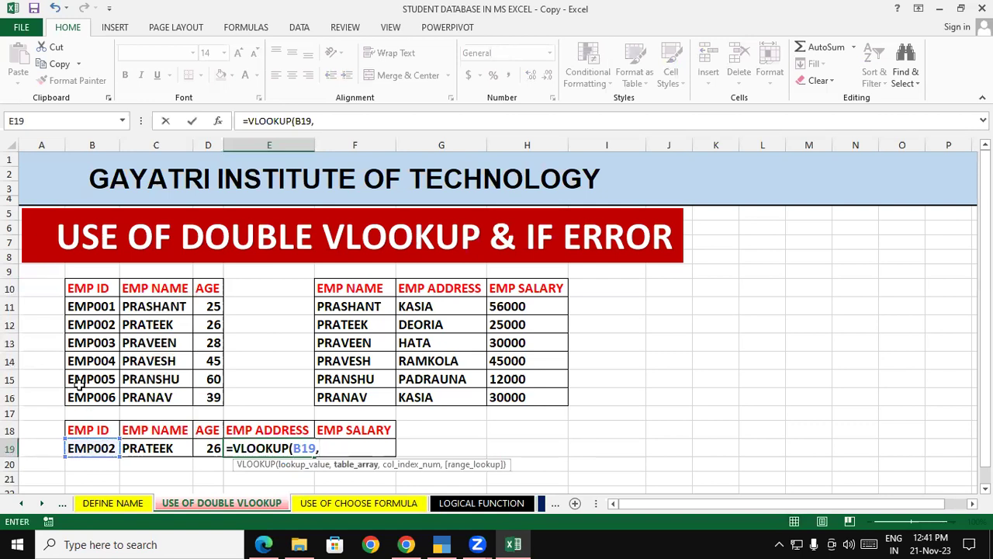
{"action": "left_click_drag", "start_coordinate": [89, 288], "coordinate": [200, 396]}
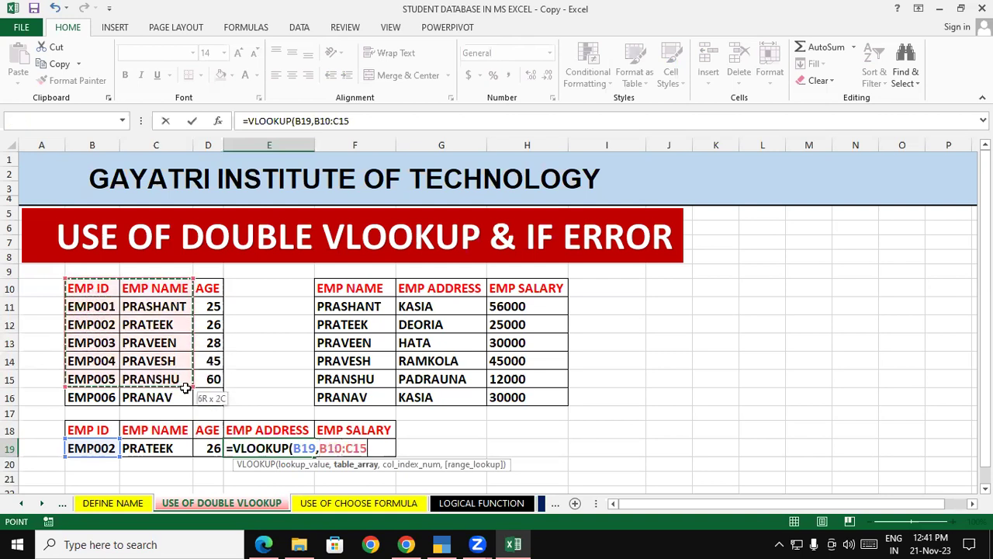
{"action": "type", "text": ",2,0)"}
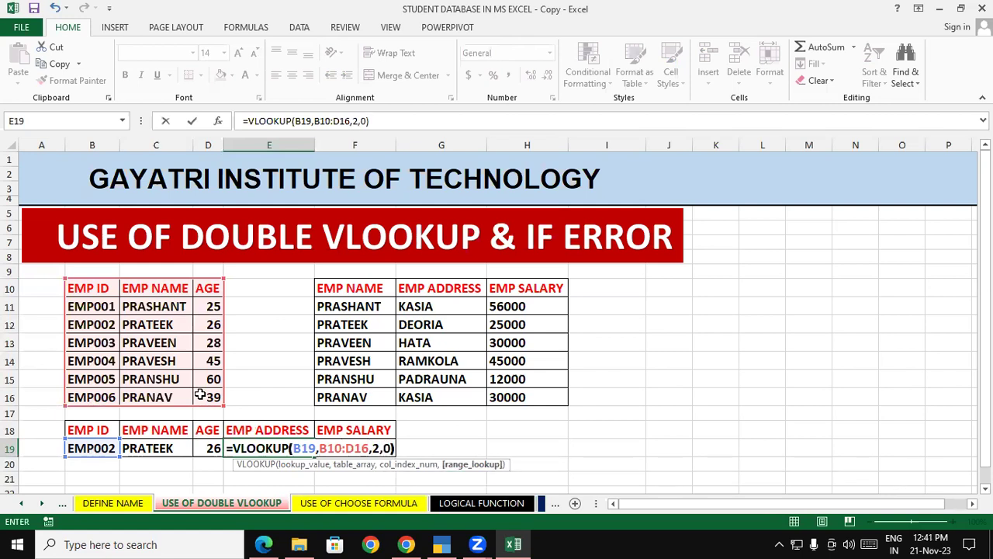
{"action": "key", "text": "Return"}
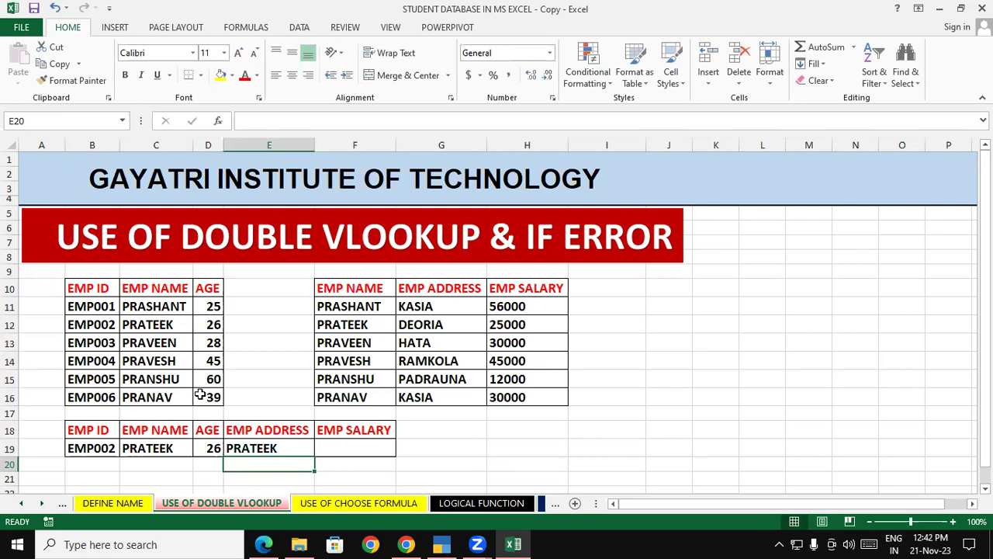
{"action": "left_click", "coordinate": [253, 433]}
- Wrap E19's name lookup in an outer VLOOKUP over F10:H16, column 2
{"action": "left_click", "coordinate": [899, 400]}
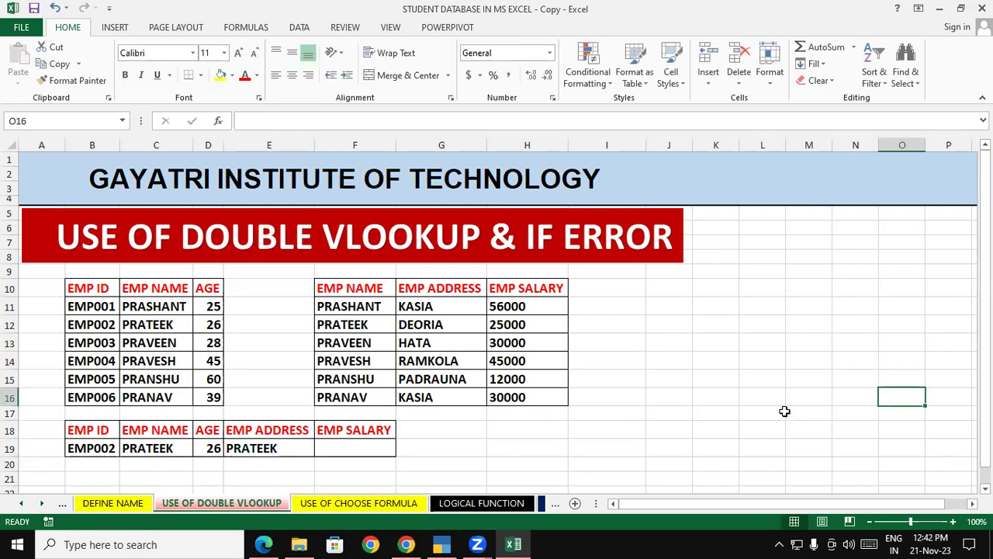
{"action": "double_click", "coordinate": [266, 449]}
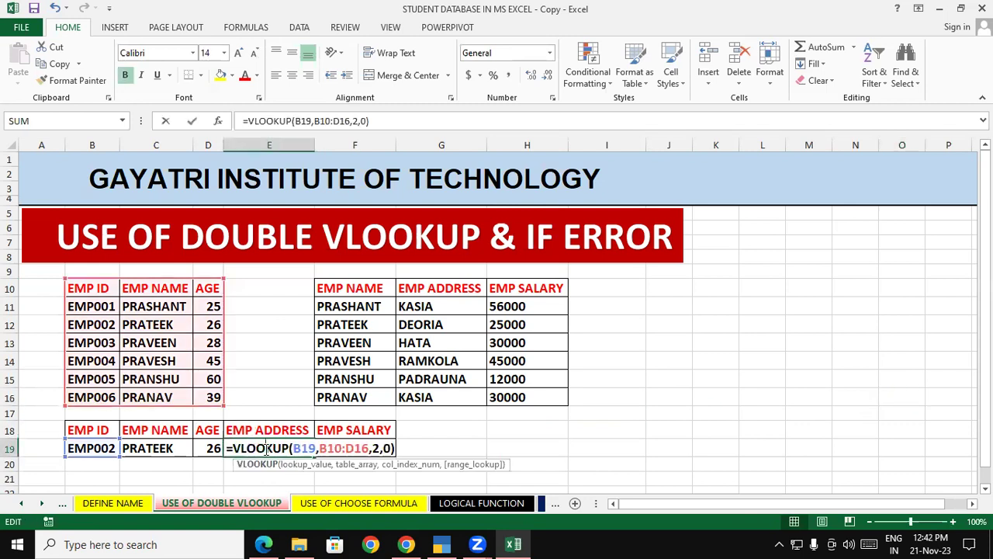
{"action": "key", "text": "Right"}
{"action": "key", "text": "Right"}
{"action": "key", "text": "Right"}
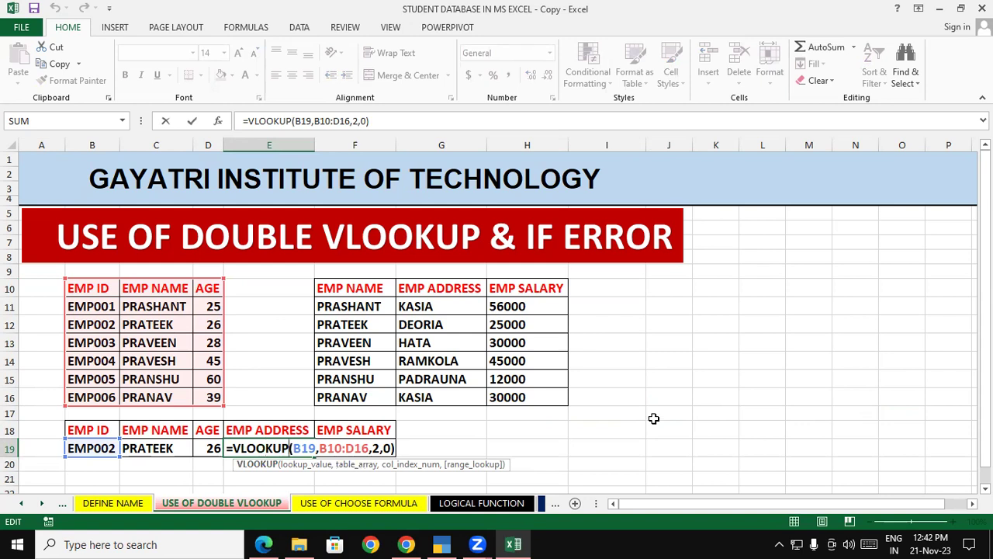
{"action": "type", "text": "VLOOKUP("}
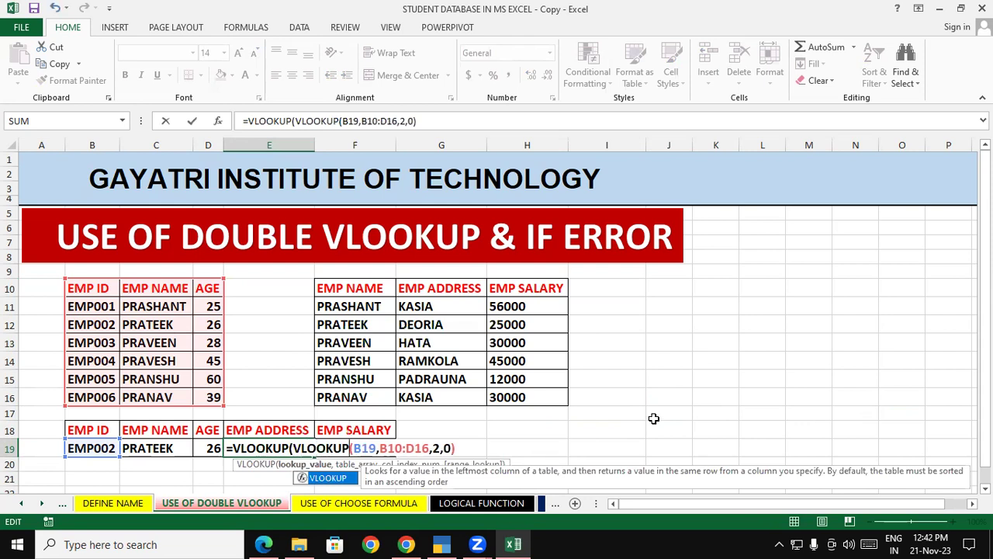
{"action": "left_click", "coordinate": [476, 448]}
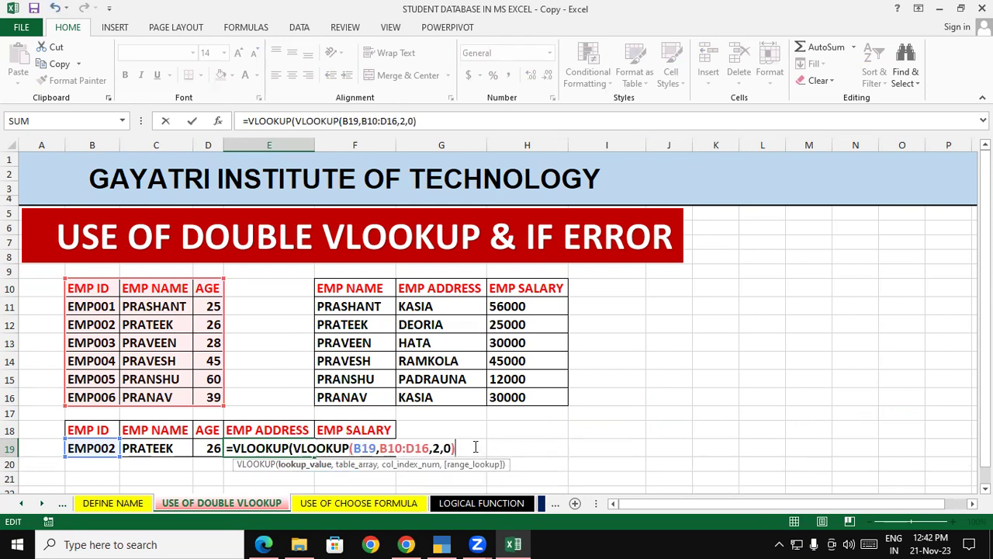
{"action": "type", "text": ","}
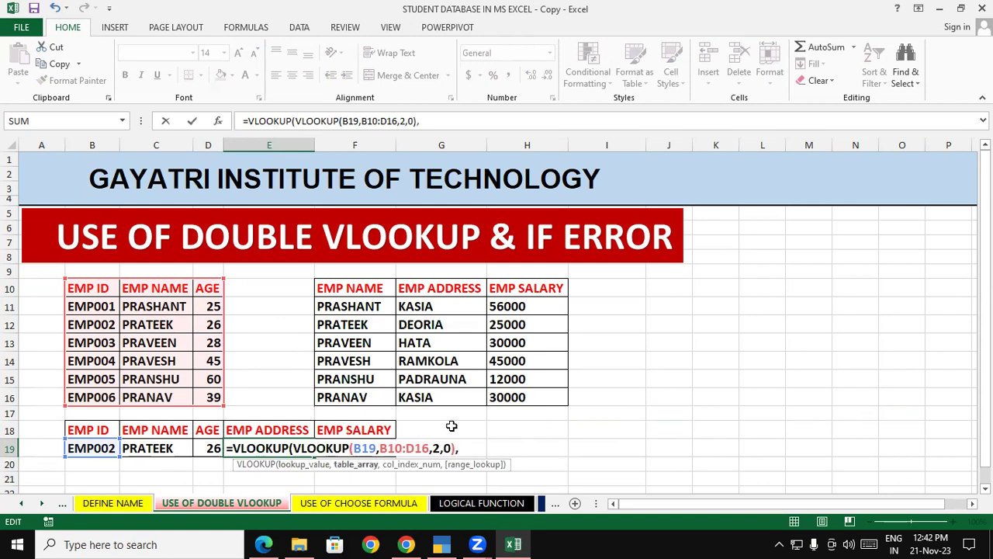
{"action": "left_click_drag", "start_coordinate": [350, 289], "coordinate": [542, 397]}
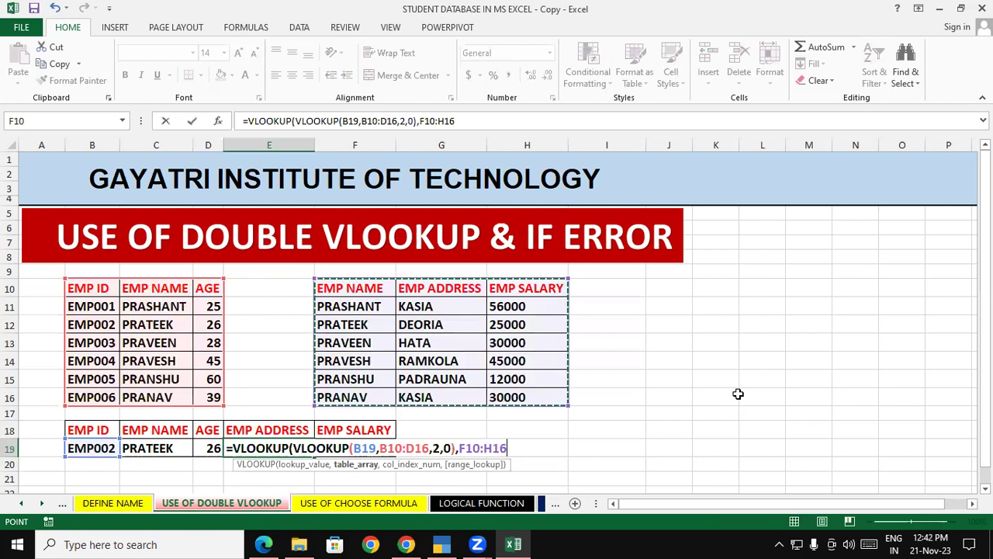
{"action": "type", "text": ","}
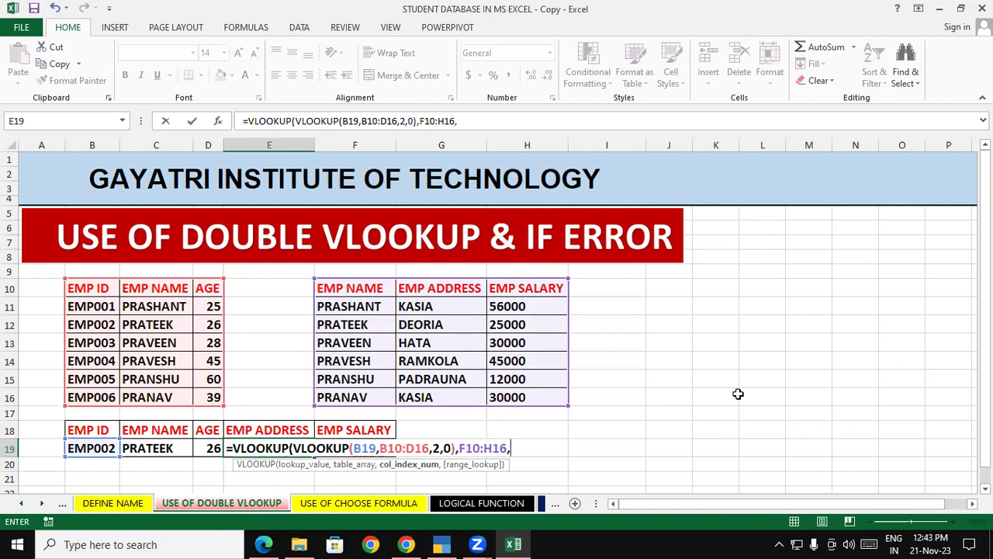
{"action": "type", "text": "2"}
{"action": "type", "text": ",0)"}
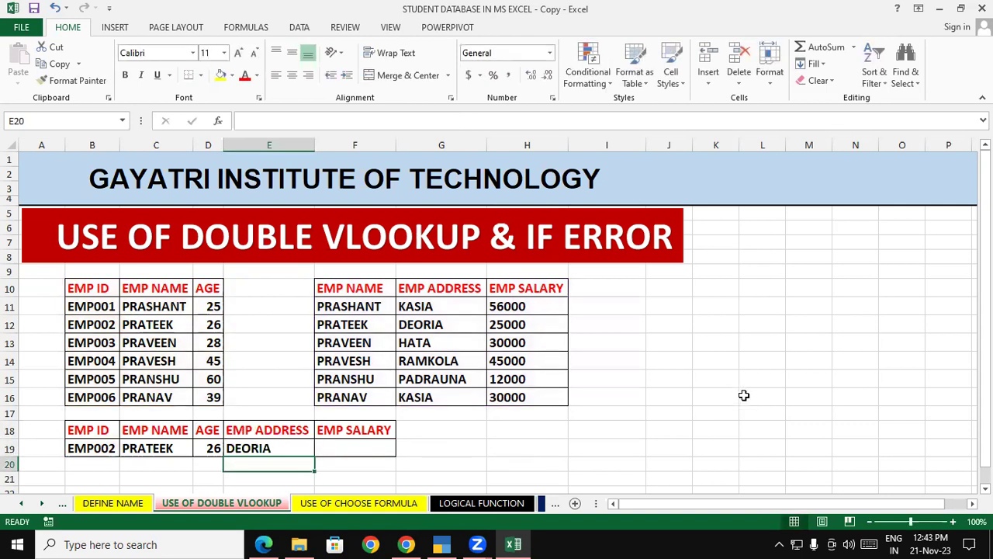
- Start a nested VLOOKUP(VLOOKUP( formula in the F19 salary cell
{"action": "left_click", "coordinate": [644, 381]}
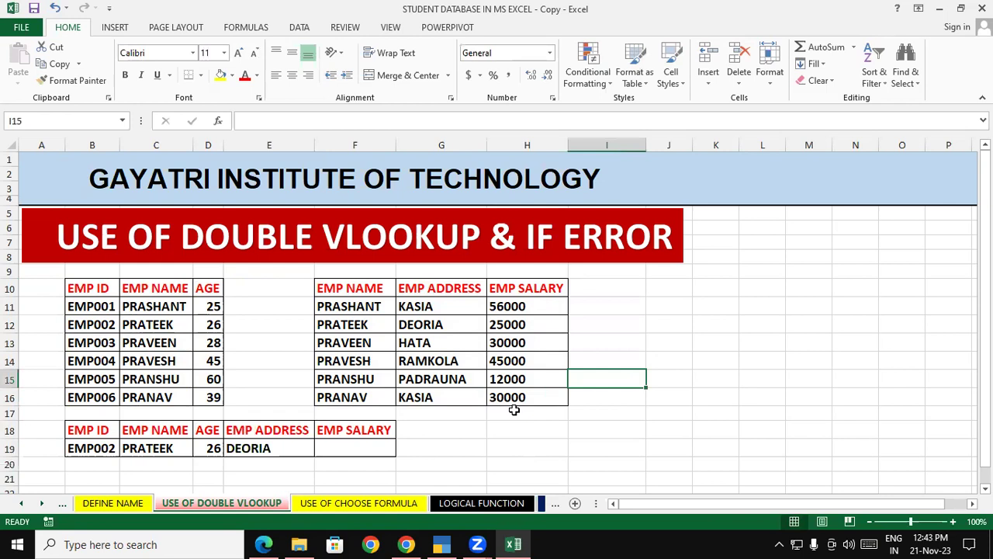
{"action": "left_click", "coordinate": [364, 448]}
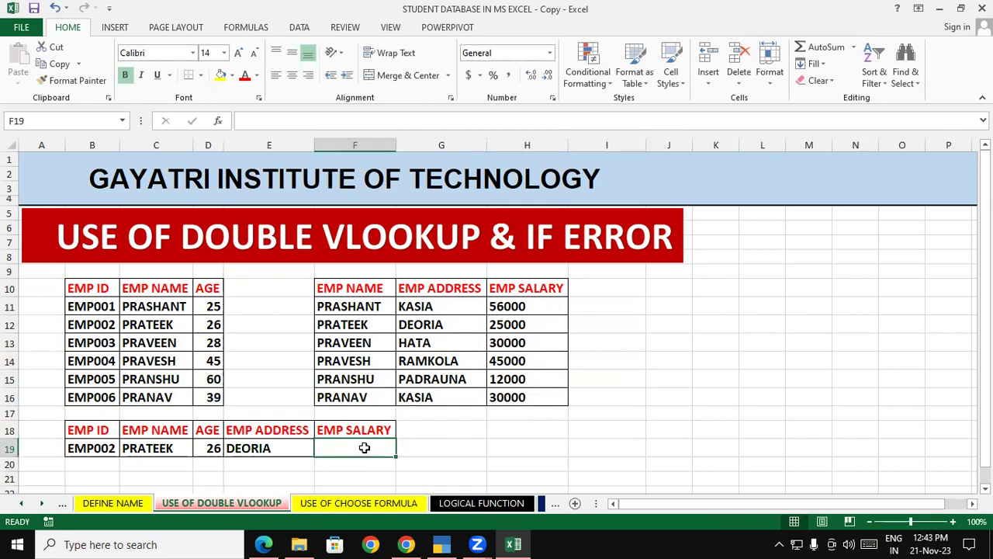
{"action": "type", "text": "=V"}
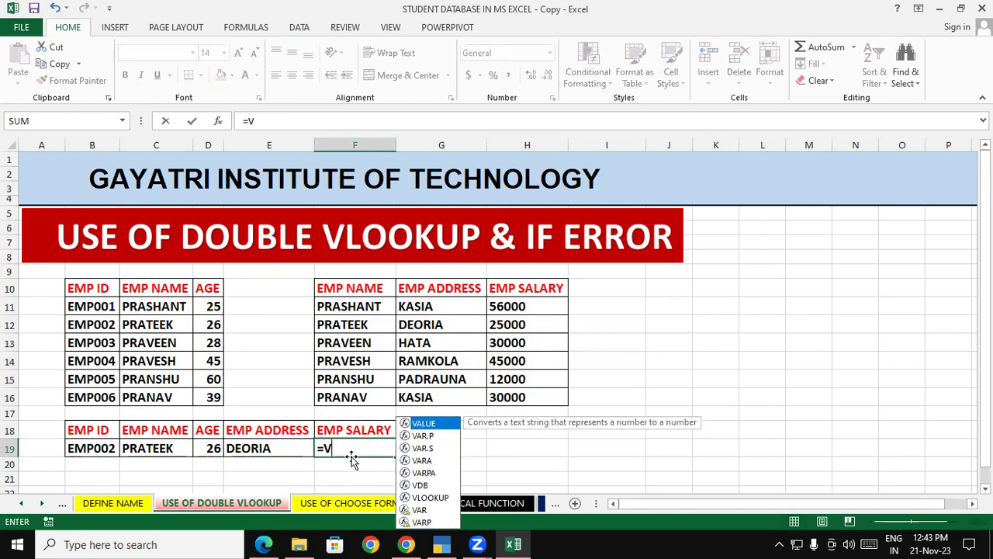
{"action": "type", "text": "LOO"}
{"action": "key", "text": "Tab"}
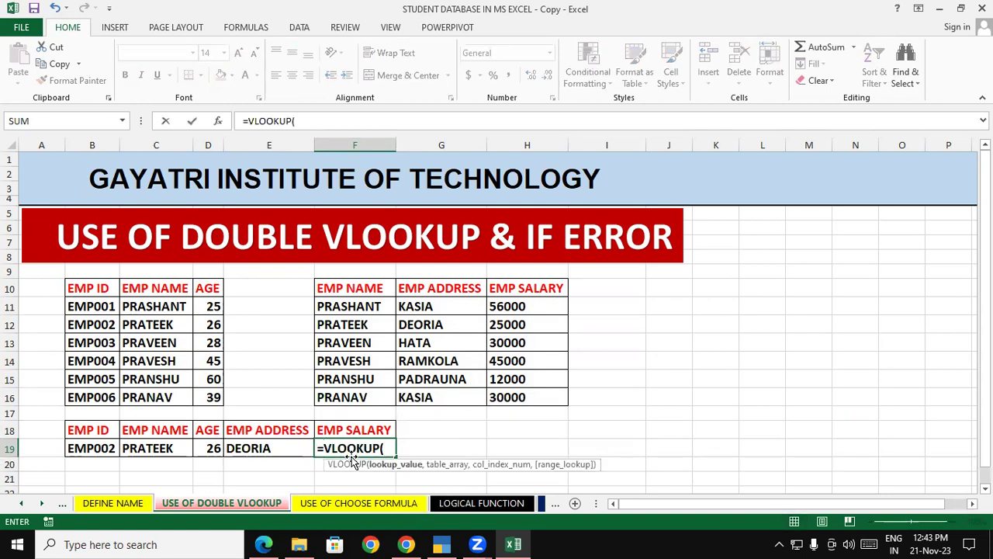
{"action": "left_click", "coordinate": [101, 451]}
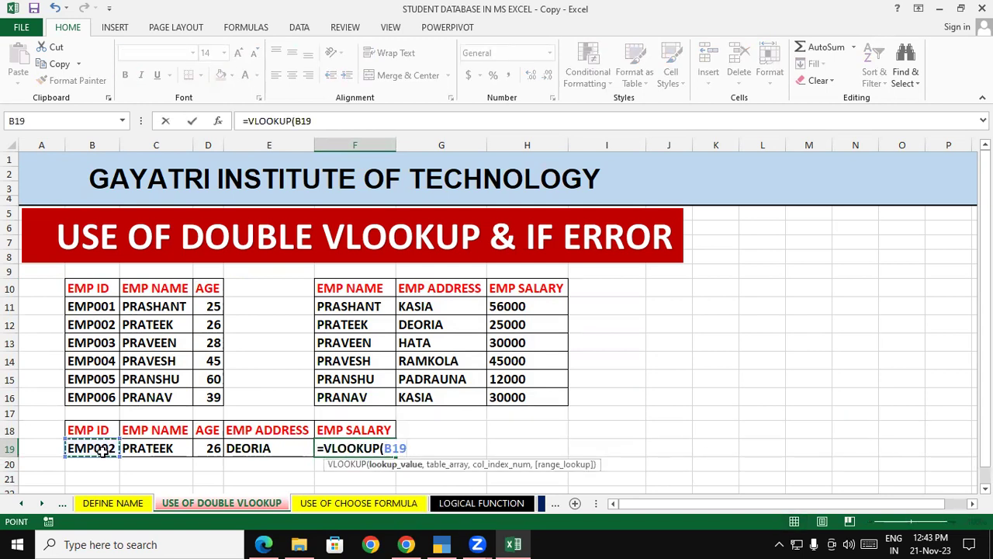
{"action": "key", "text": "BackSpace"}
{"action": "key", "text": "BackSpace"}
{"action": "key", "text": "BackSpace"}
{"action": "type", "text": "VLOO"}
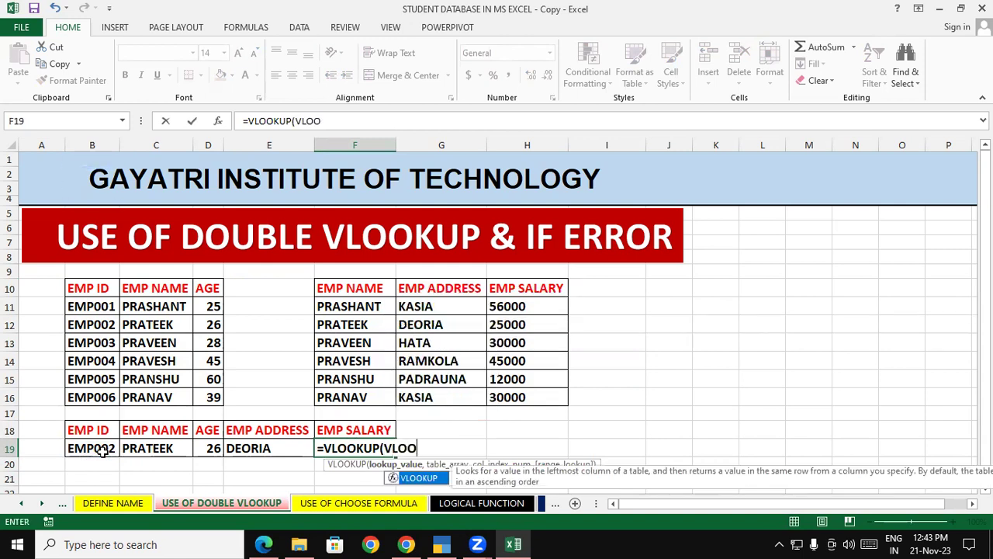
{"action": "key", "text": "Tab"}
- Complete F19 as =VLOOKUP(VLOOKUP(B19,B10:D16,2,0),F10:H16,3,0), returning 25000
{"action": "left_click", "coordinate": [91, 448]}
{"action": "type", "text": ","}
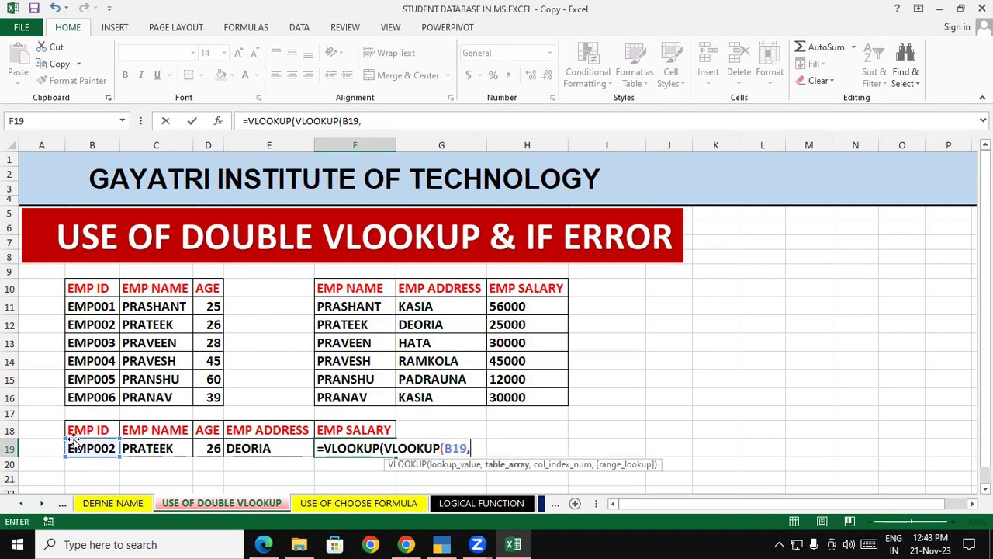
{"action": "left_click_drag", "start_coordinate": [72, 288], "coordinate": [213, 397]}
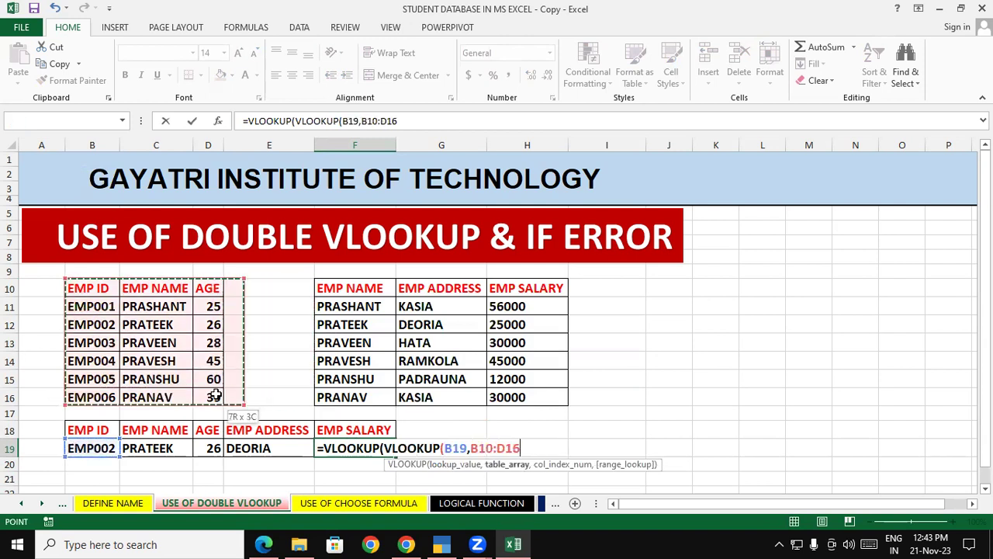
{"action": "type", "text": ","}
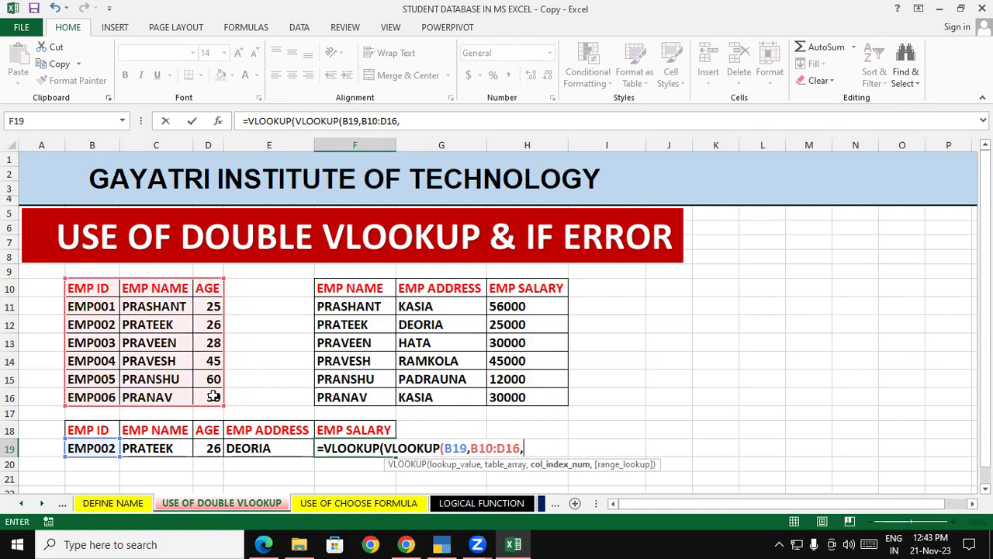
{"action": "type", "text": "2"}
{"action": "type", "text": ",0"}
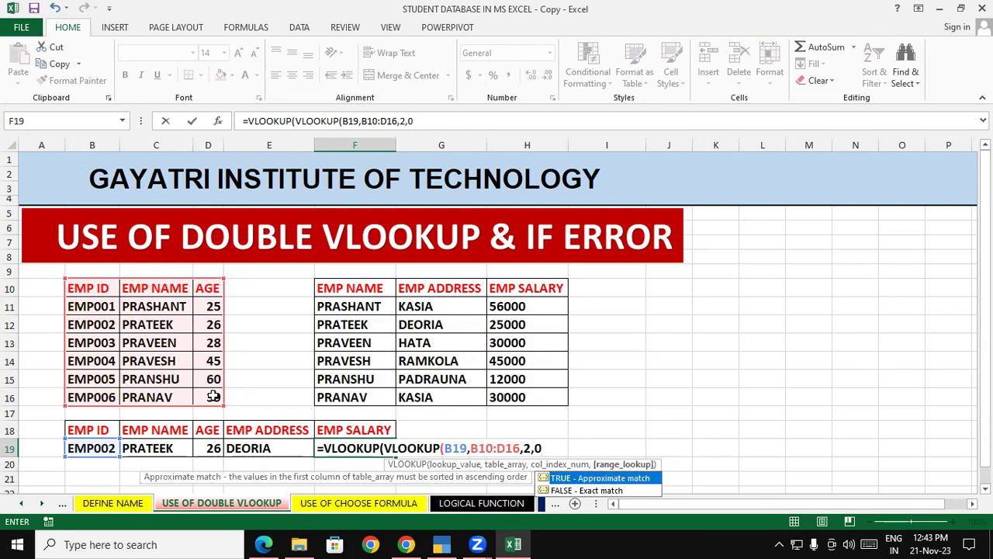
{"action": "type", "text": ")"}
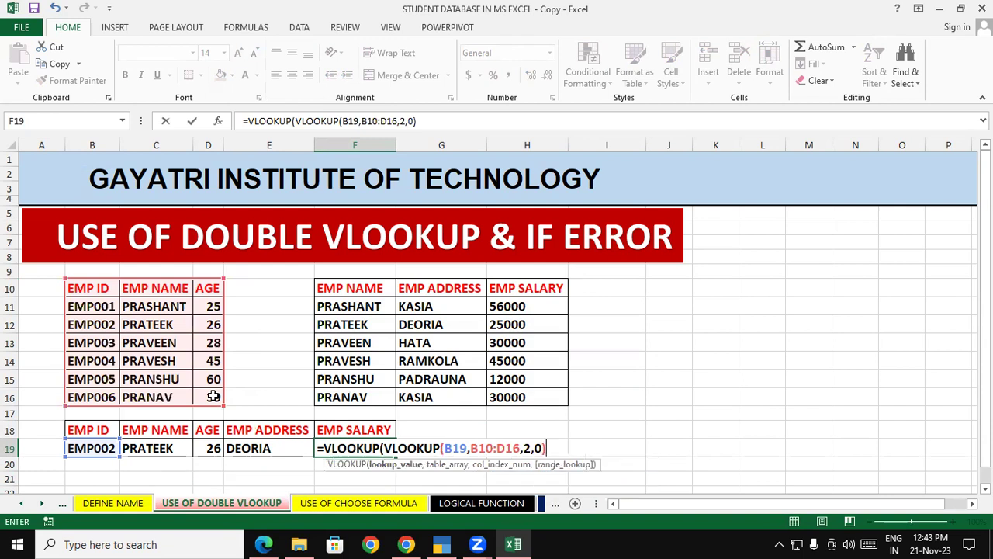
{"action": "type", "text": ","}
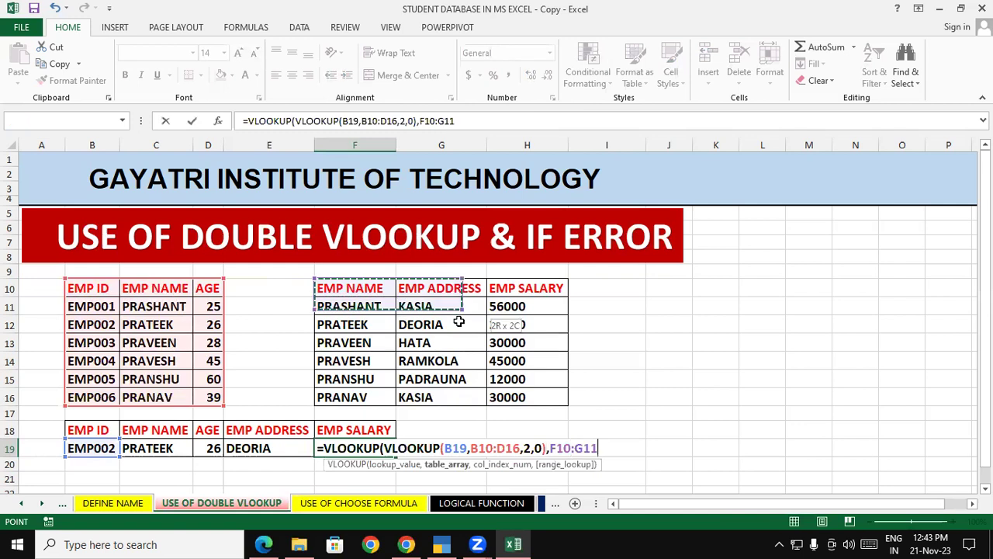
{"action": "left_click_drag", "start_coordinate": [350, 285], "coordinate": [559, 396]}
{"action": "type", "text": ",3,0"}
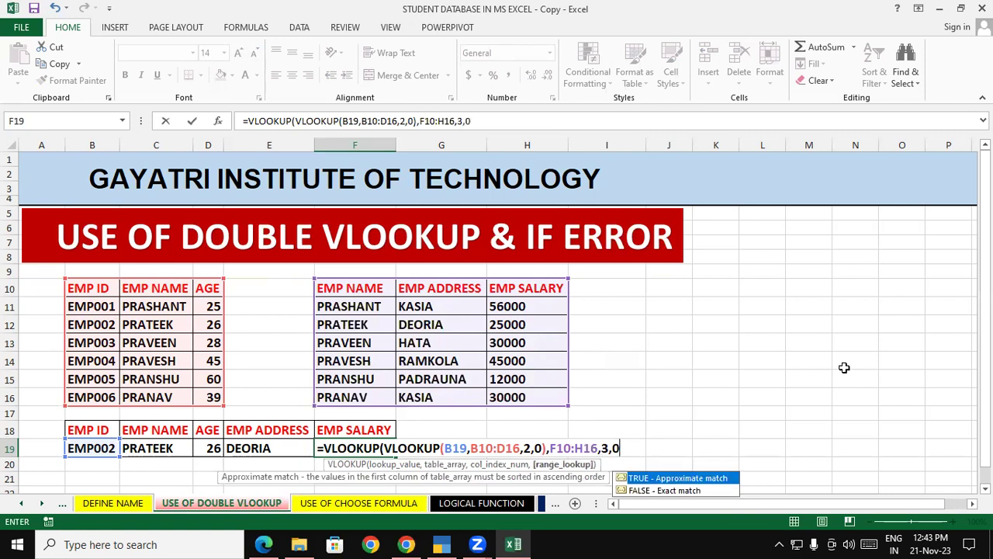
{"action": "type", "text": ")"}
{"action": "key", "text": "Return"}
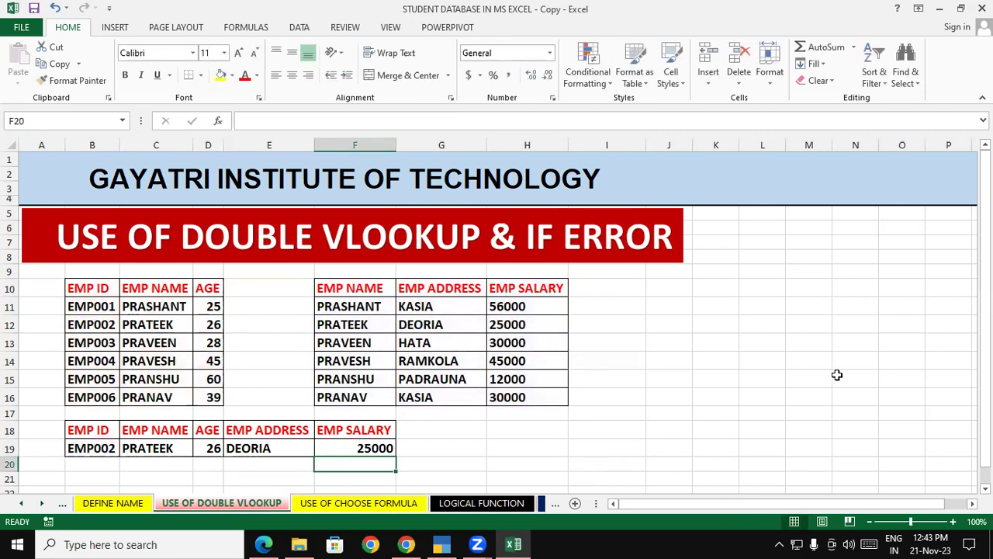
- Change the EMP ID in B19 from EMP002 to EMP006
{"action": "left_click", "coordinate": [754, 393]}
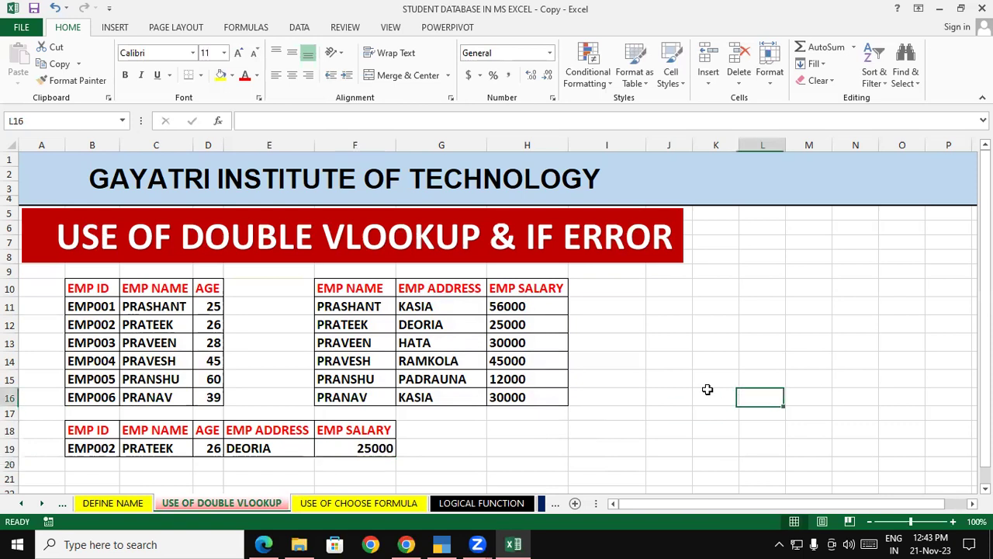
{"action": "double_click", "coordinate": [114, 448]}
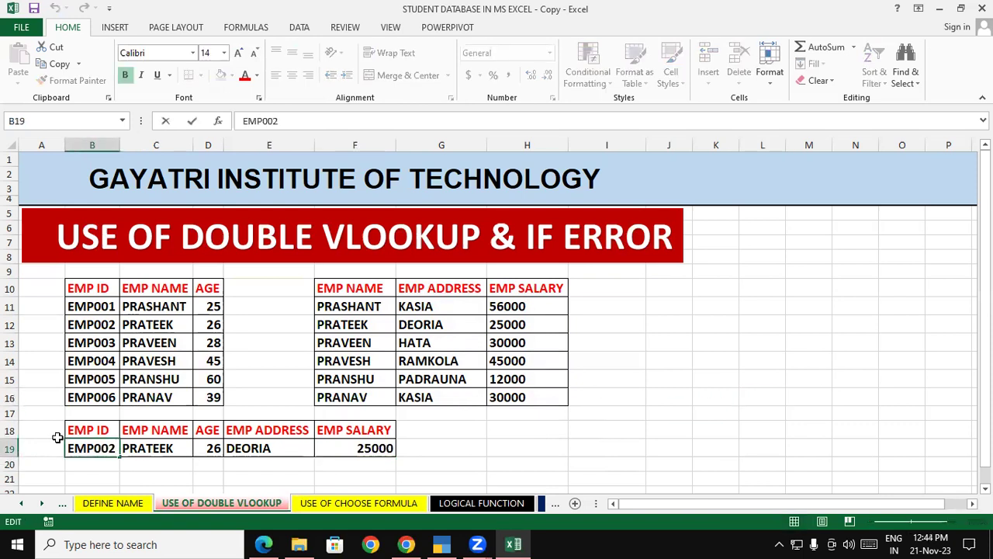
{"action": "key", "text": "BackSpace"}
{"action": "type", "text": "6"}
{"action": "left_click", "coordinate": [852, 391]}
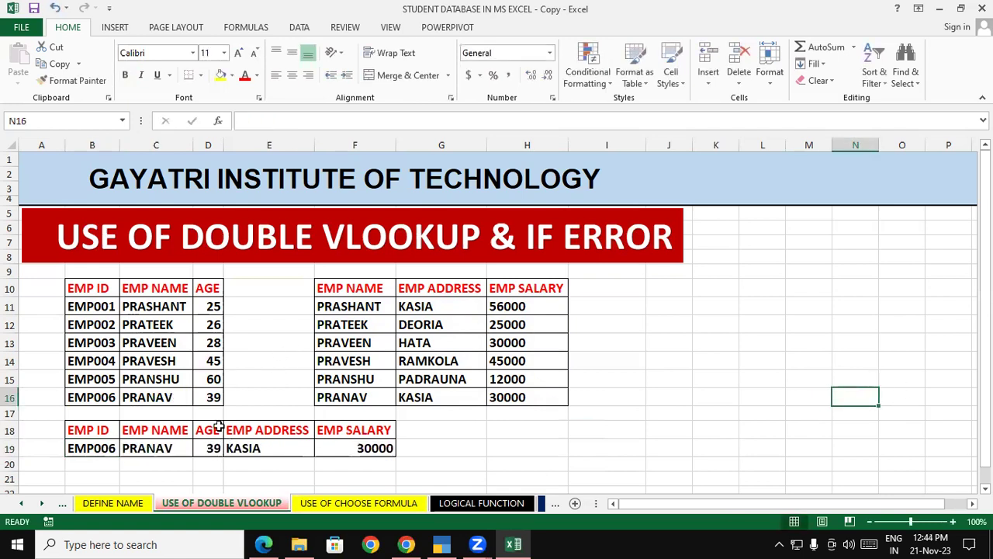
- Check PRANAV's address KASIA and salary 30000 in the address table
{"action": "left_click", "coordinate": [350, 399]}
{"action": "left_click", "coordinate": [438, 397]}
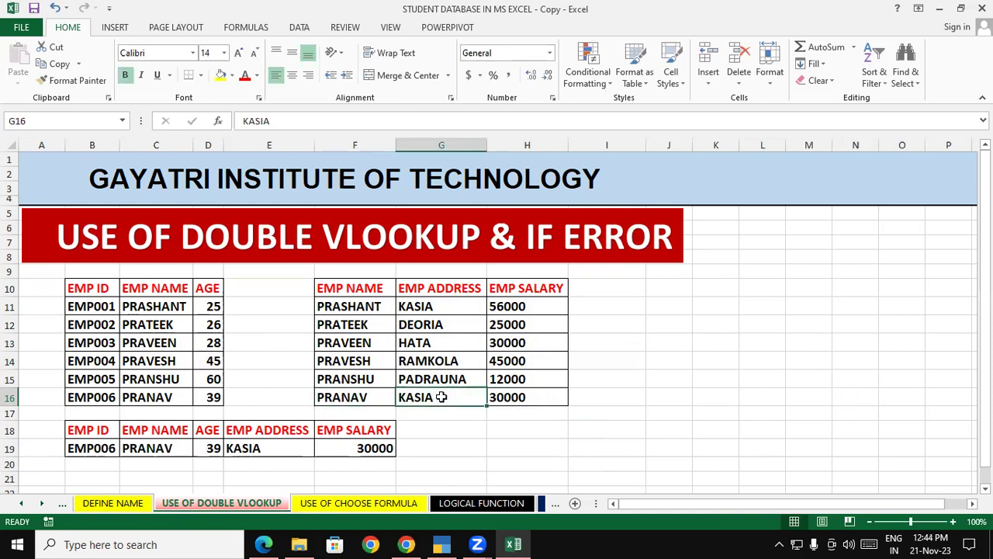
{"action": "left_click", "coordinate": [514, 398]}
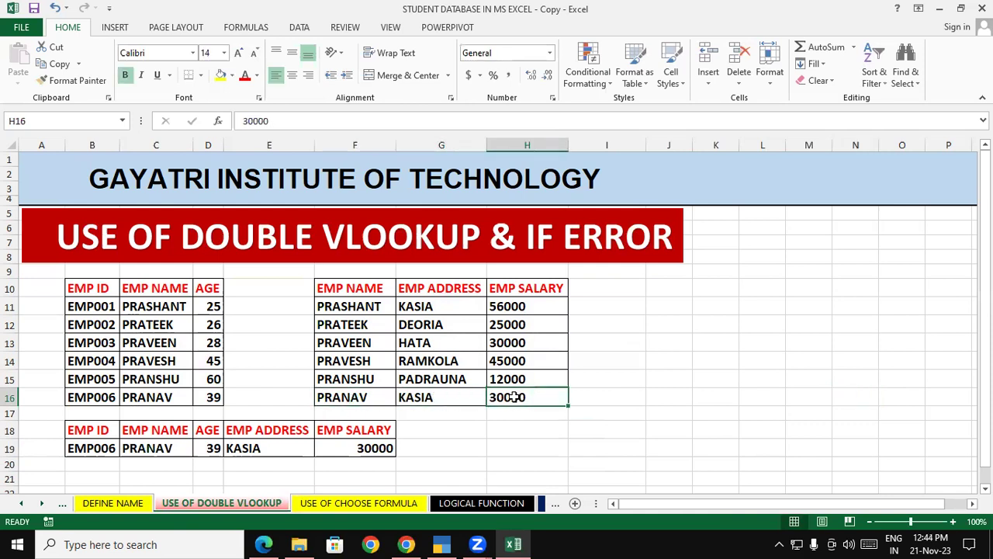
{"action": "left_click", "coordinate": [766, 346]}
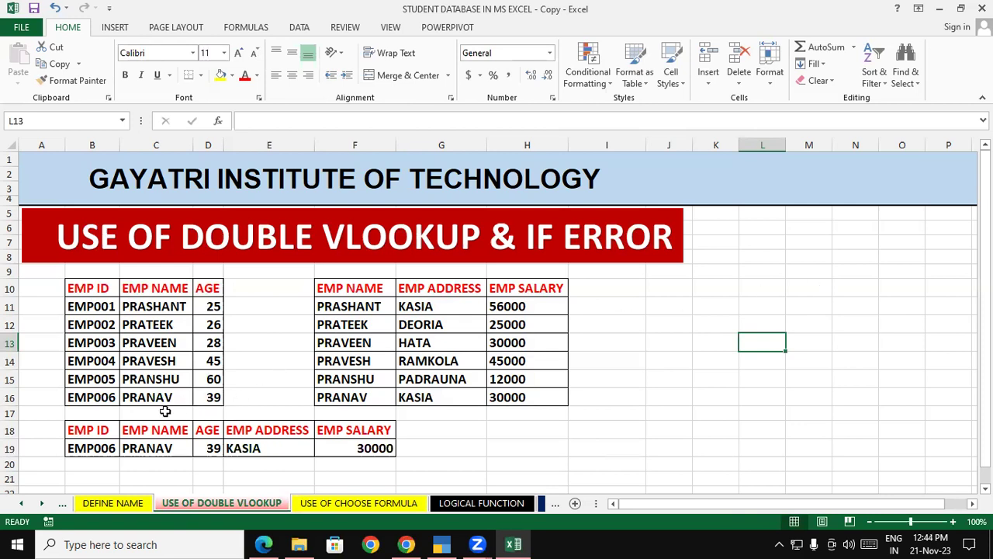
- Change B19 to the unknown ID EMP007 and autofit column D to show #N/A
{"action": "left_click", "coordinate": [112, 449]}
{"action": "double_click", "coordinate": [115, 450]}
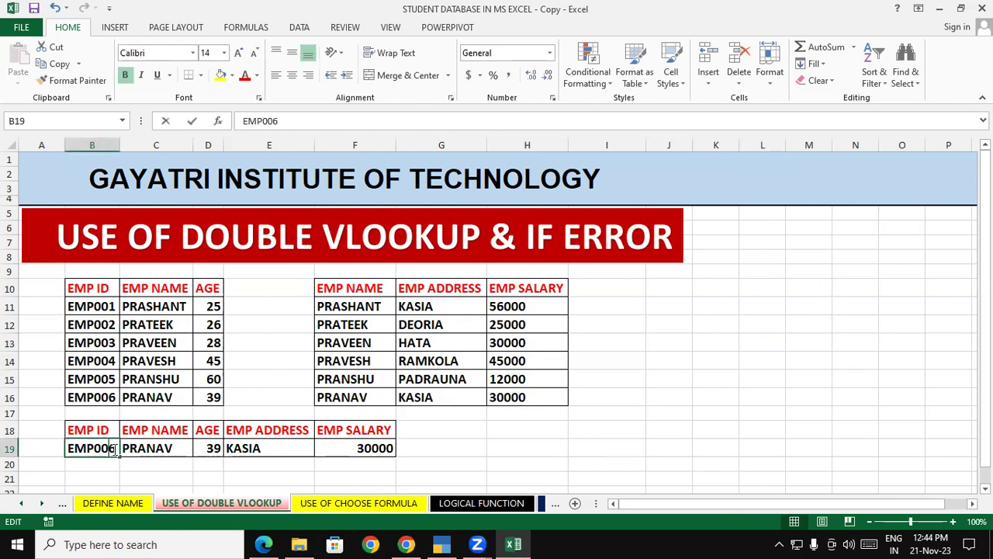
{"action": "key", "text": "BackSpace"}
{"action": "type", "text": "7"}
{"action": "left_click", "coordinate": [575, 444]}
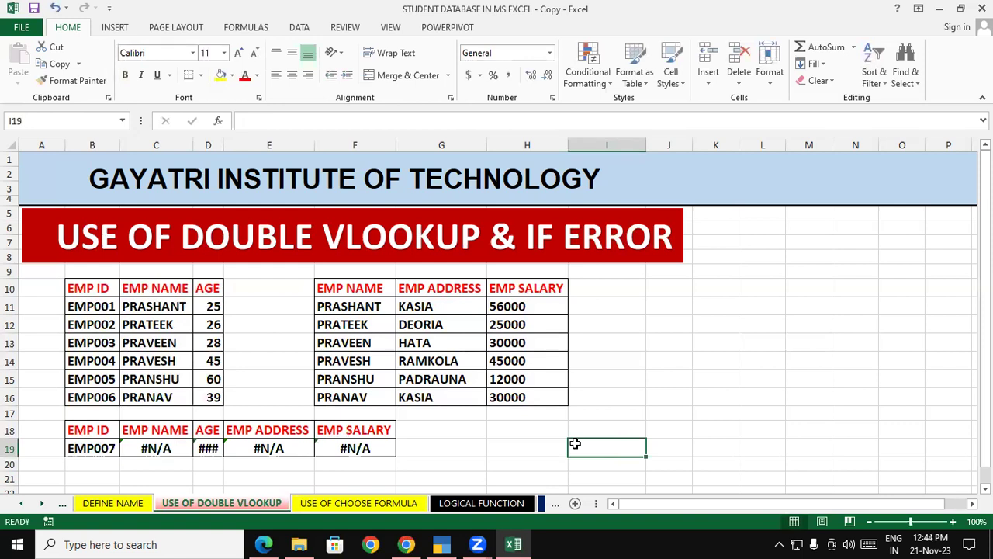
{"action": "double_click", "coordinate": [227, 144]}
{"action": "left_click", "coordinate": [882, 350]}
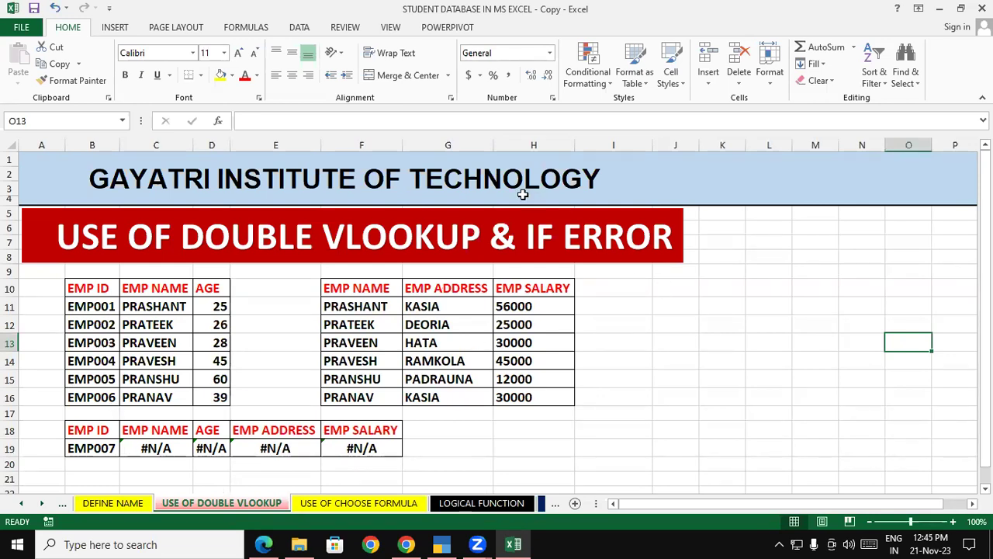
- Highlight '& IF ERROR' in the title, then change B19 to EMP005
{"action": "left_click_drag", "start_coordinate": [491, 237], "coordinate": [650, 240]}
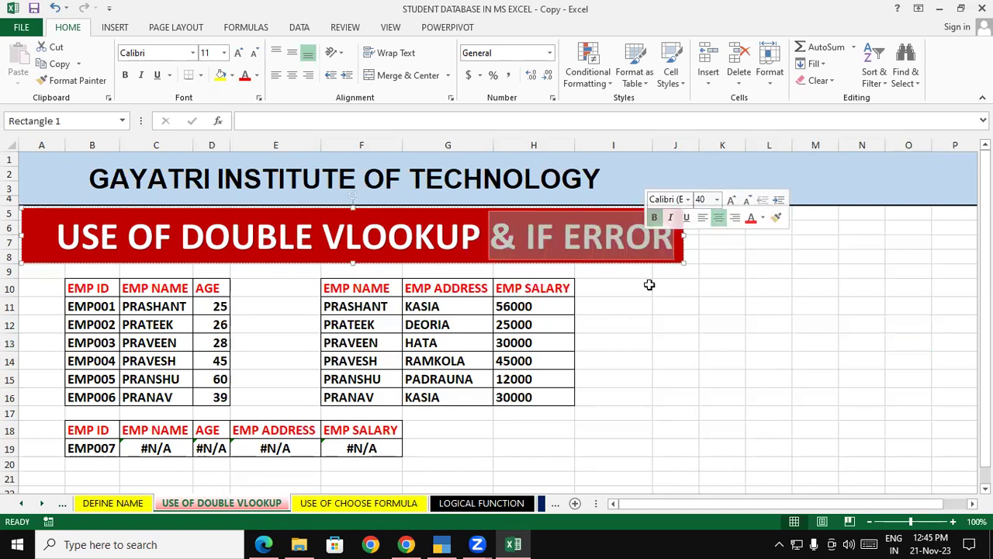
{"action": "left_click", "coordinate": [726, 416]}
{"action": "double_click", "coordinate": [113, 448]}
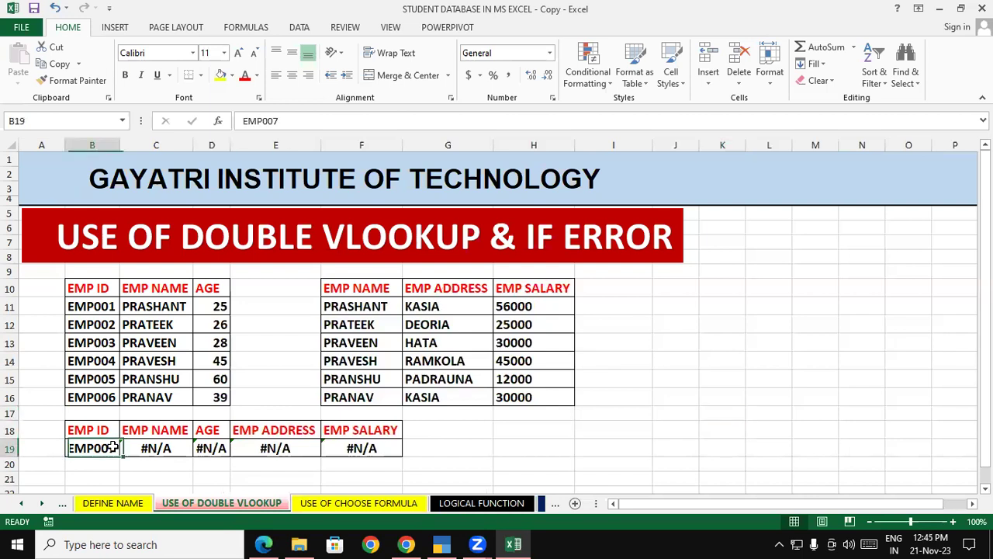
{"action": "key", "text": "BackSpace"}
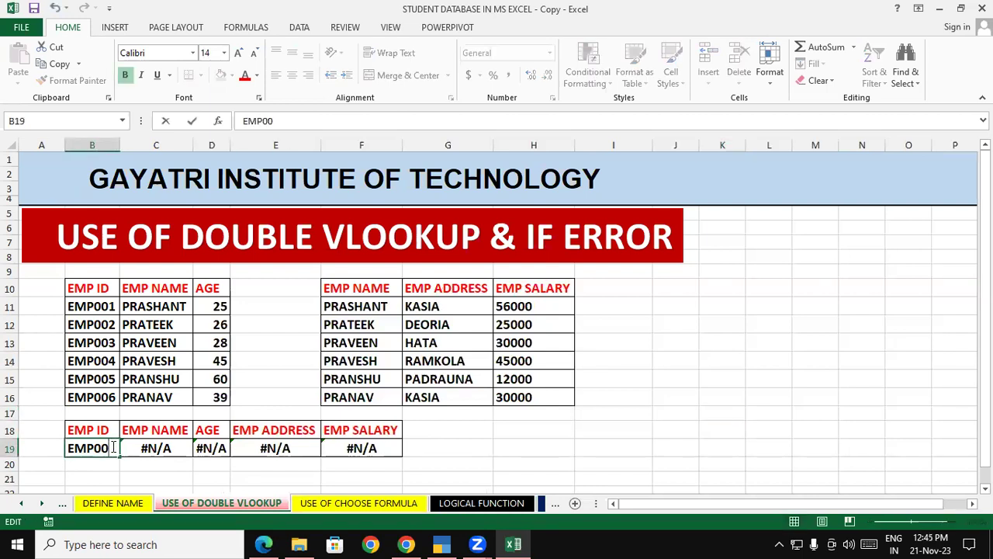
{"action": "type", "text": "5"}
{"action": "left_click", "coordinate": [457, 450]}
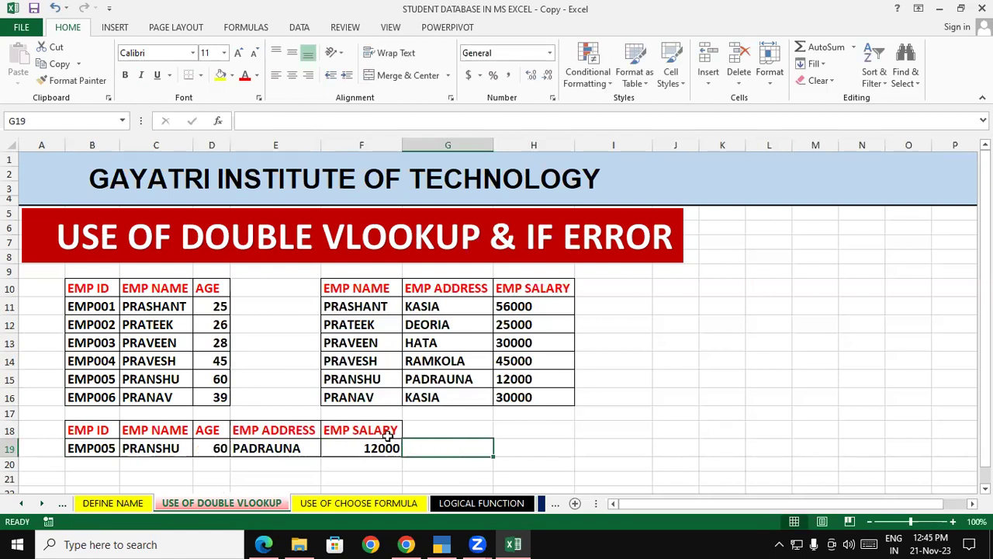
{"action": "double_click", "coordinate": [168, 449]}
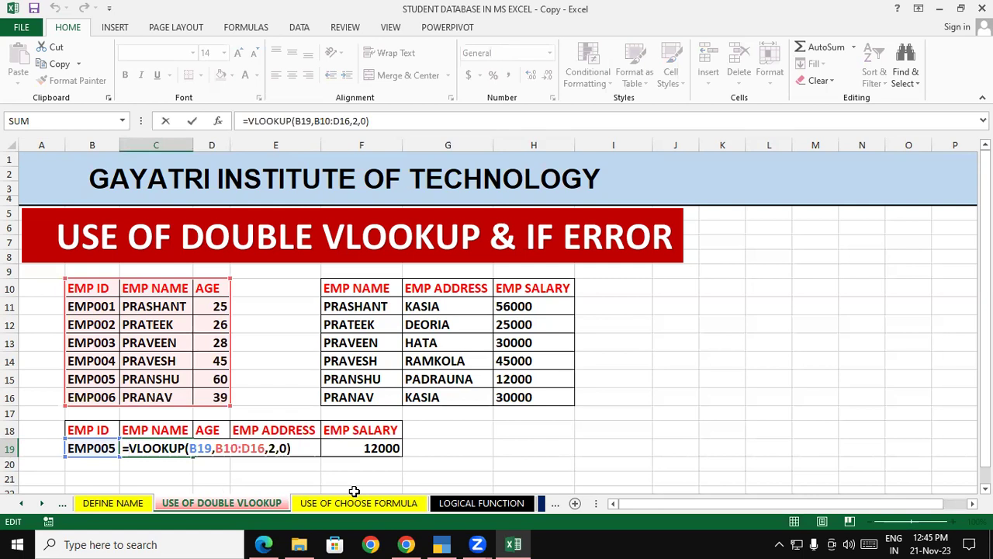
- Change C19 to =IFERROR(VLOOKUP(B19,B10:D16,2,0),"EMP NOT FOUND")
{"action": "type", "text": "IFERROR("}
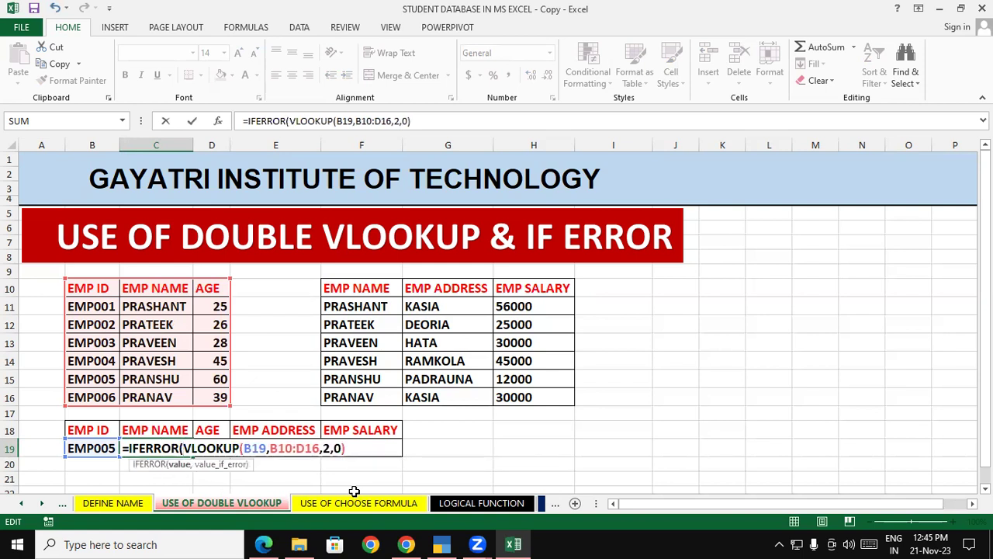
{"action": "left_click", "coordinate": [363, 444]}
{"action": "type", "text": ","}
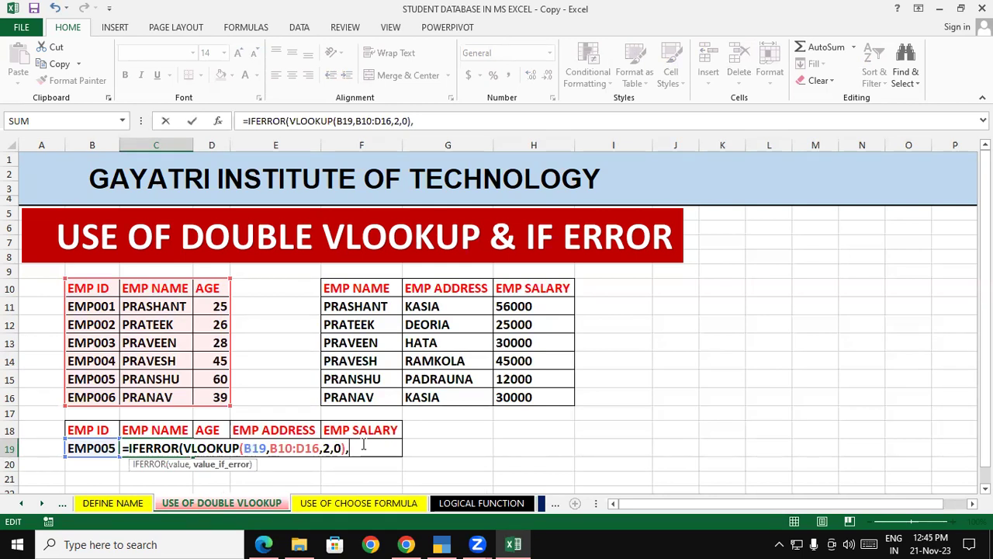
{"action": "type", "text": "\"EMP"}
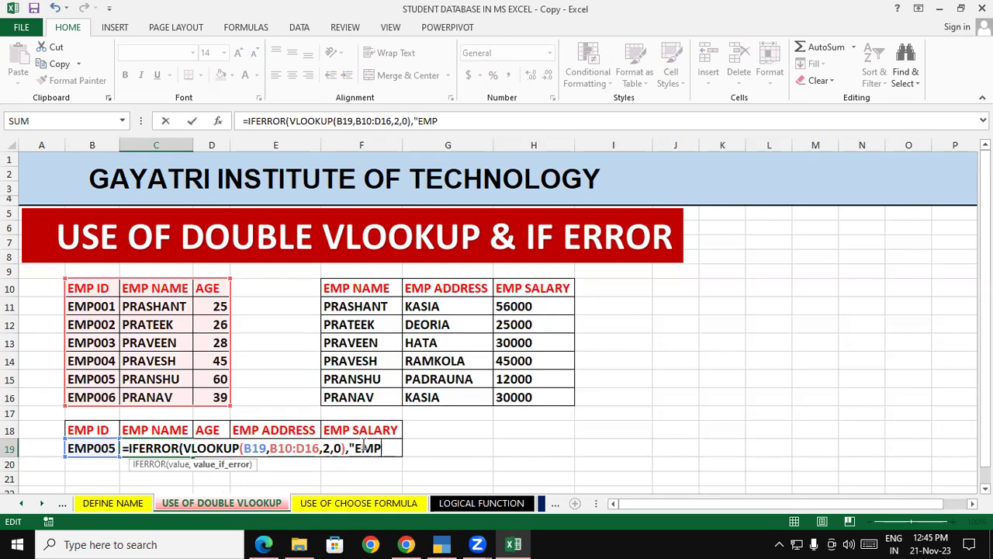
{"action": "type", "text": " NOT D"}
{"action": "key", "text": "BackSpace"}
{"action": "type", "text": "FOUND\""}
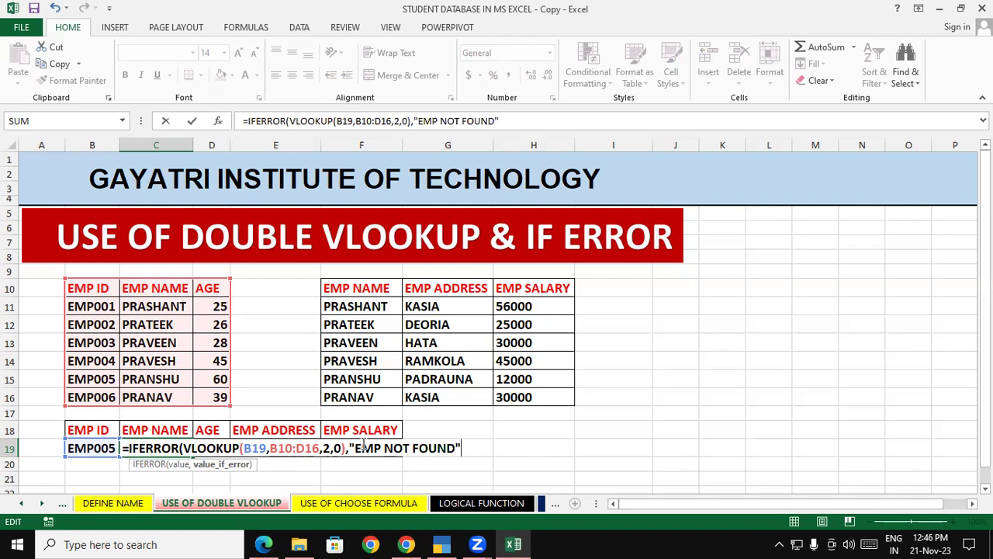
{"action": "type", "text": ")"}
{"action": "key", "text": "Return"}
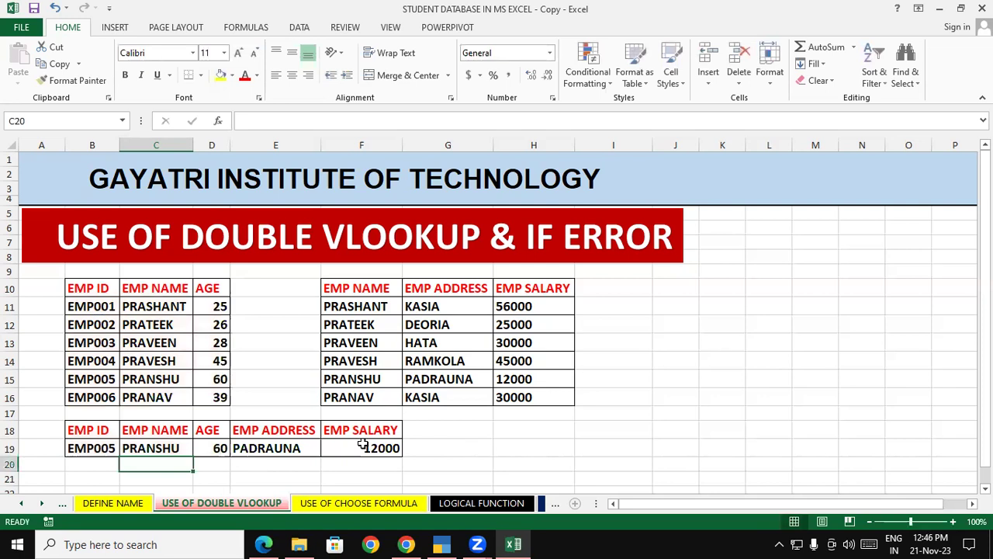
- Change D19 to =IFERROR(VLOOKUP(B19,B10:D16,3,0),"AGE NOT DEFINE")
{"action": "double_click", "coordinate": [210, 449]}
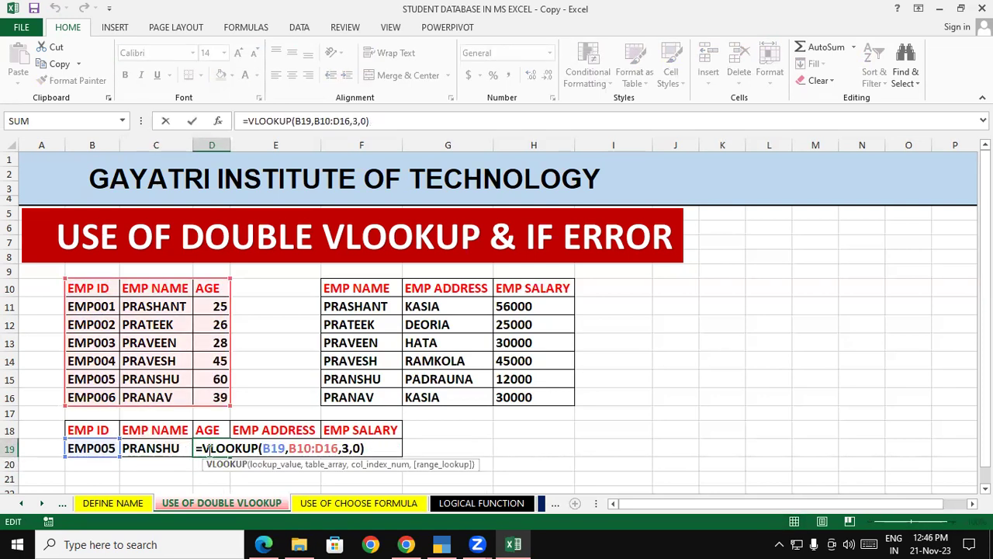
{"action": "left_click", "coordinate": [204, 448]}
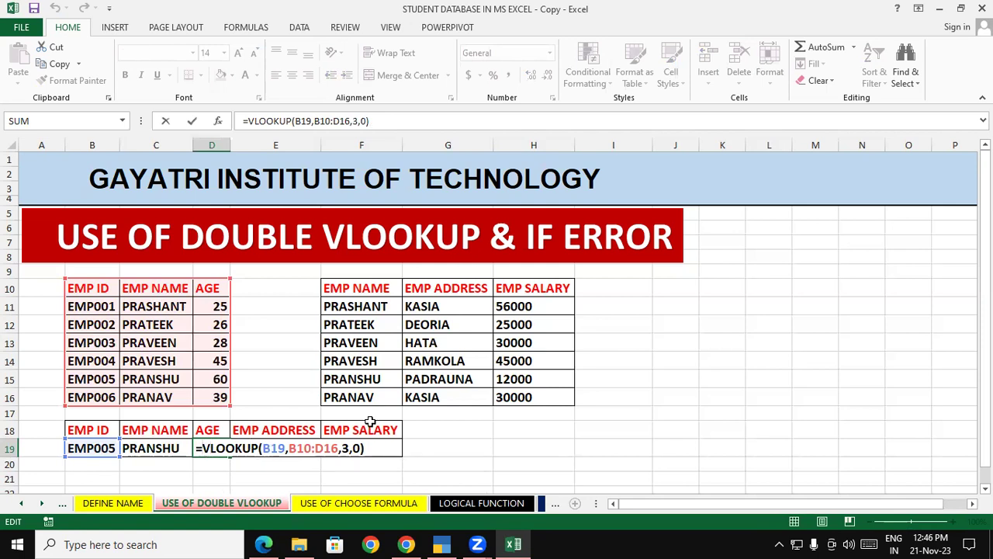
{"action": "type", "text": "IF"}
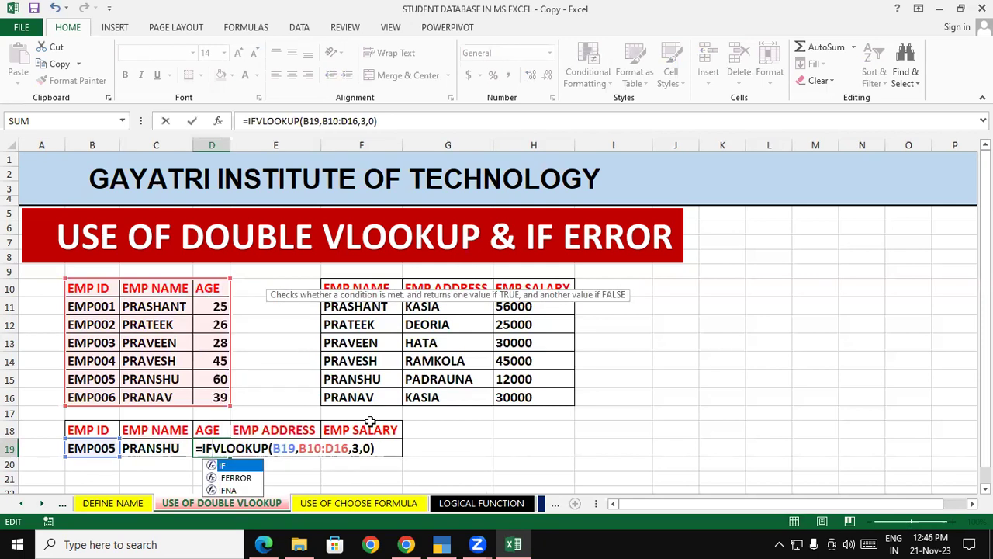
{"action": "type", "text": "ERROR"}
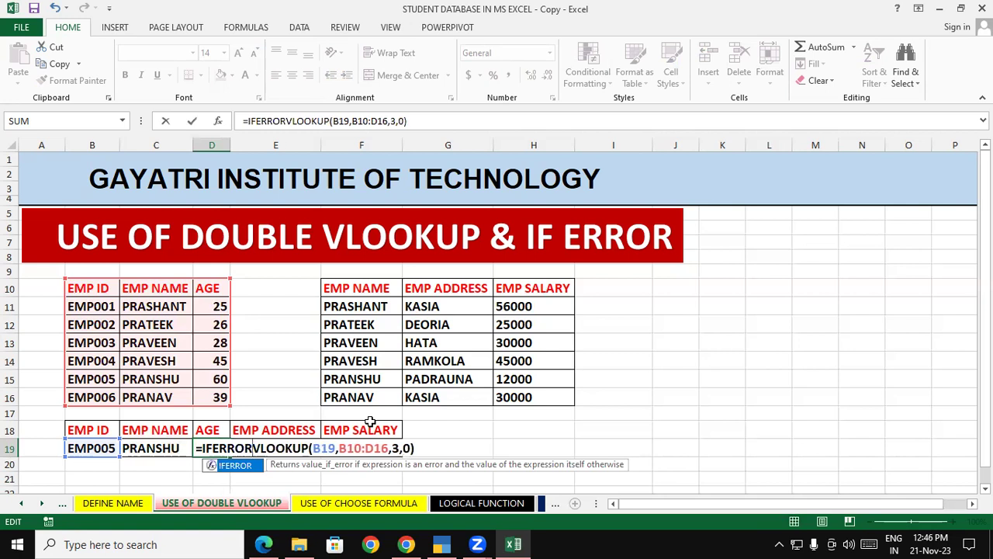
{"action": "type", "text": "("}
{"action": "left_click", "coordinate": [434, 448]}
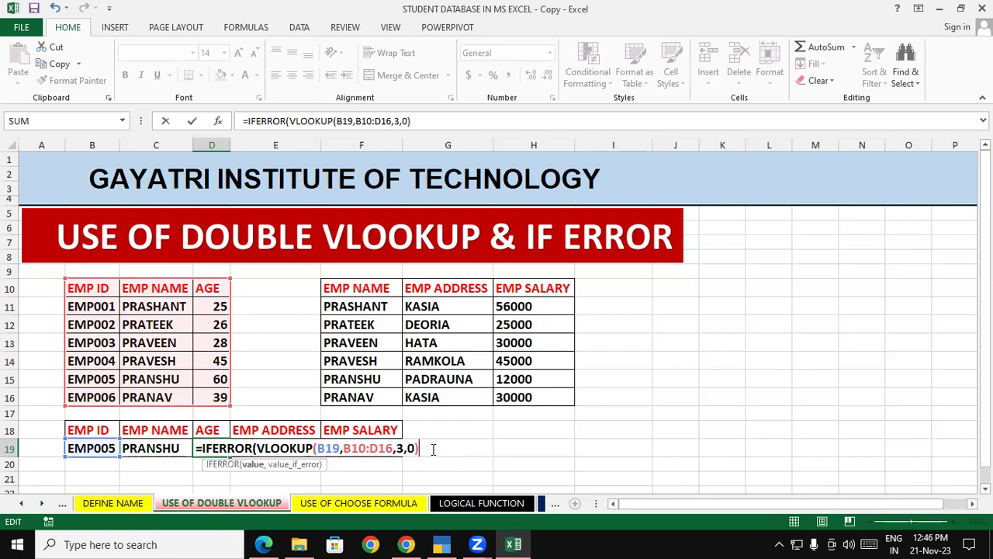
{"action": "type", "text": ","}
{"action": "type", "text": "\"AGE"}
{"action": "type", "text": "OT DEFINE\")"}
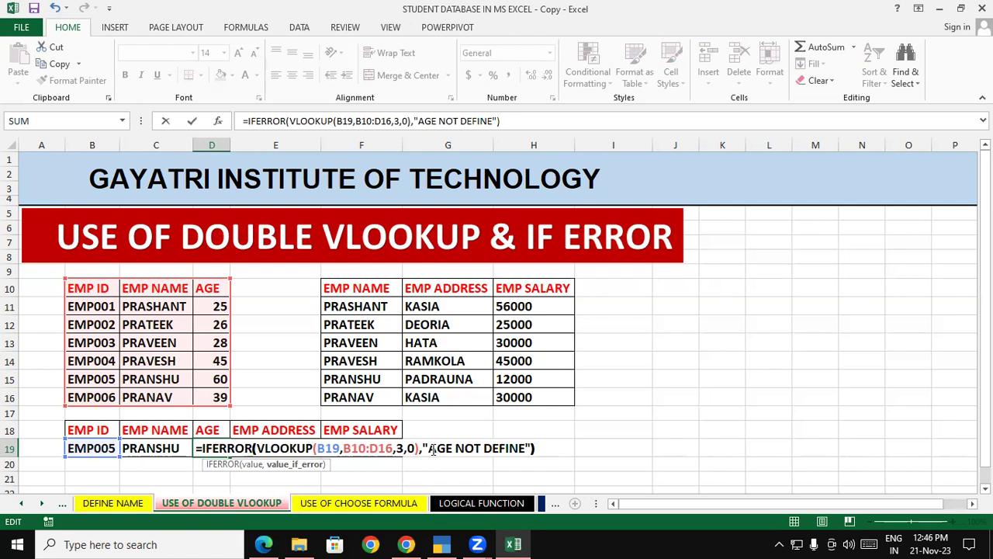
{"action": "key", "text": "Return"}
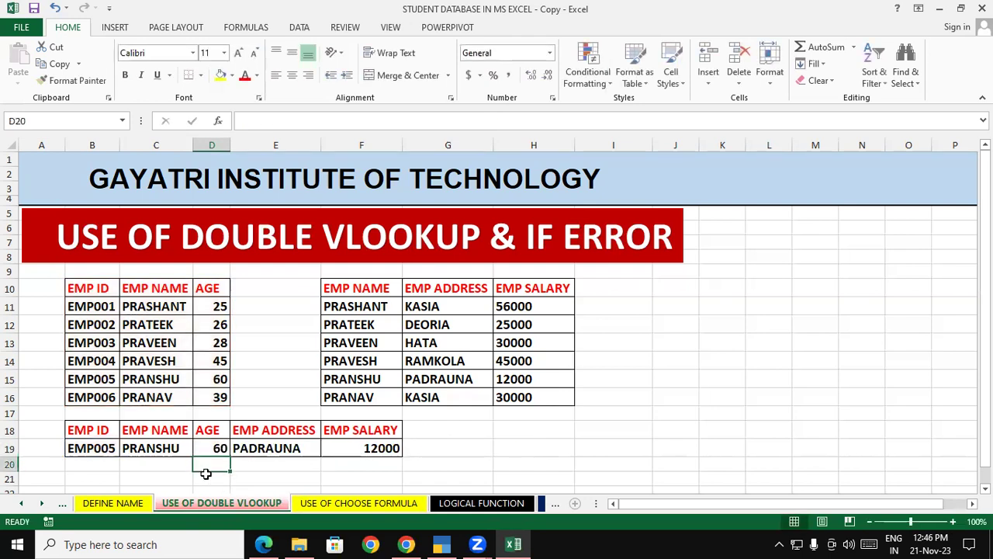
- Change the EMP ID in B19 from EMP005 to EMP007
{"action": "left_click", "coordinate": [110, 449]}
{"action": "double_click", "coordinate": [110, 449]}
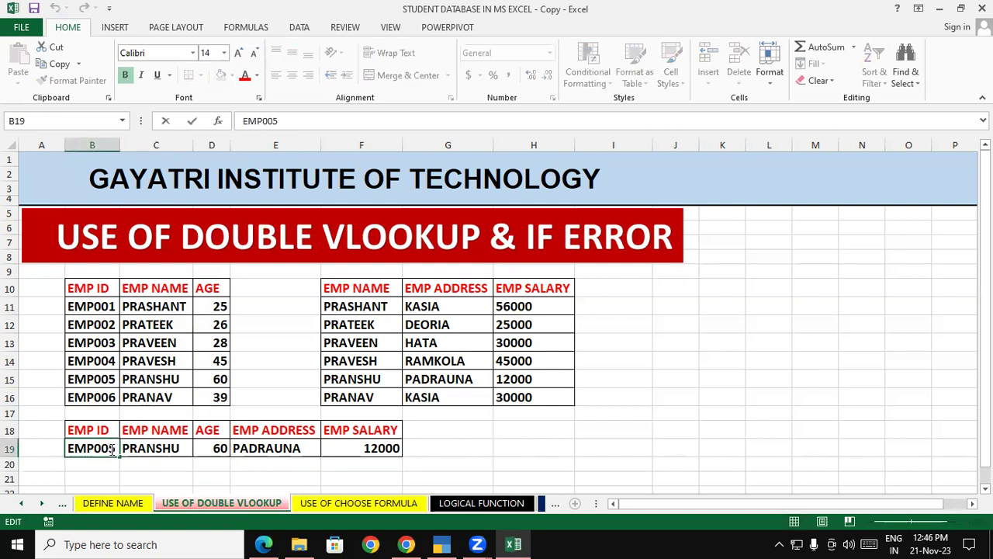
{"action": "key", "text": "BackSpace"}
{"action": "type", "text": "7"}
{"action": "left_click", "coordinate": [706, 427]}
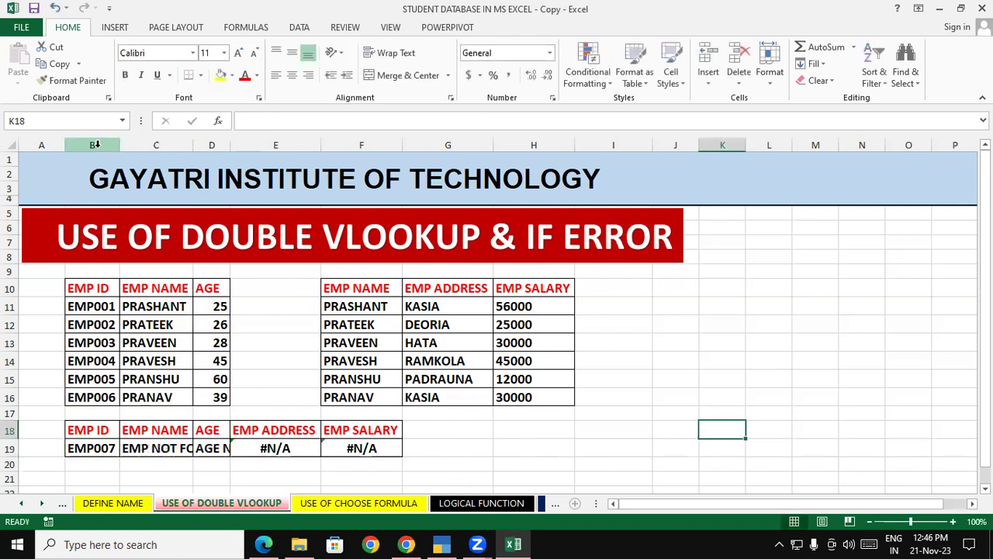
- AutoFit columns B through F so the not-found messages fit
{"action": "left_click_drag", "start_coordinate": [92, 145], "coordinate": [359, 150]}
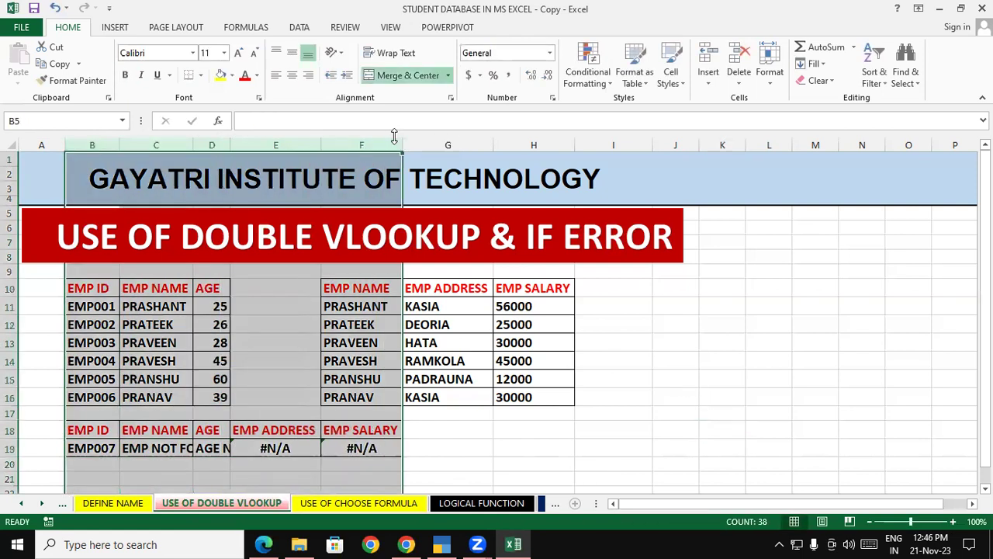
{"action": "double_click", "coordinate": [321, 145]}
{"action": "left_click", "coordinate": [811, 367]}
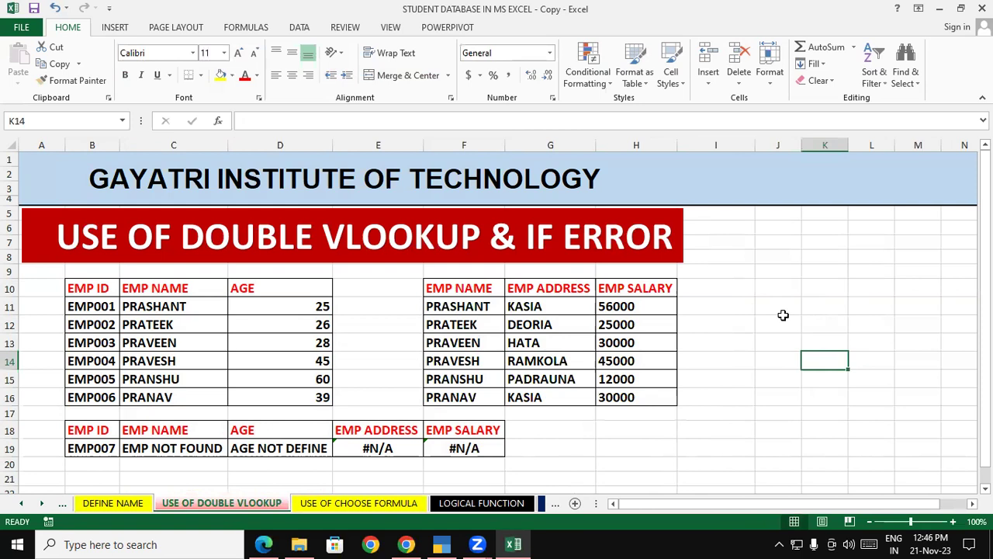
- Wrap E19's address VLOOKUP in IFERROR with the message "ADD NOT FOUND"
{"action": "double_click", "coordinate": [396, 447]}
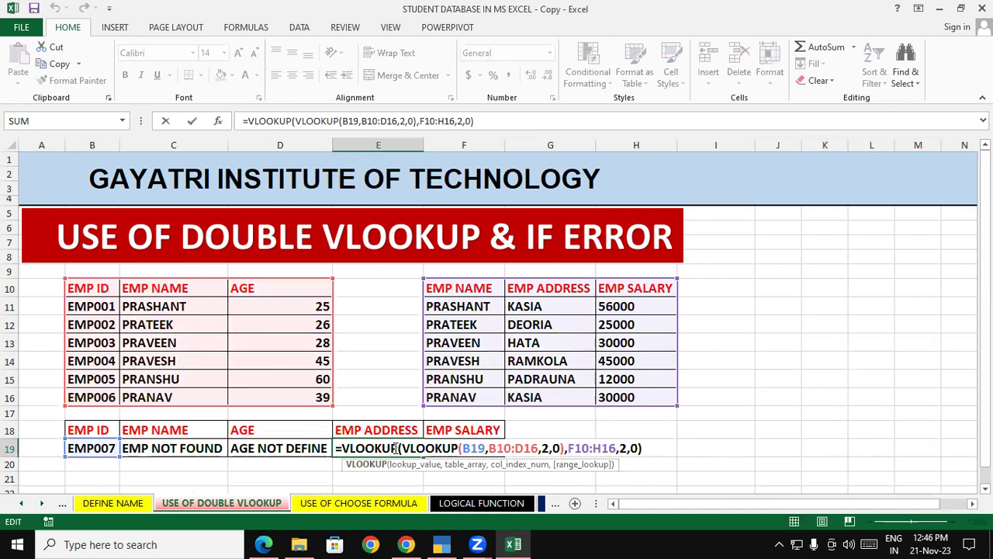
{"action": "left_click", "coordinate": [342, 447]}
{"action": "key", "text": "Home"}
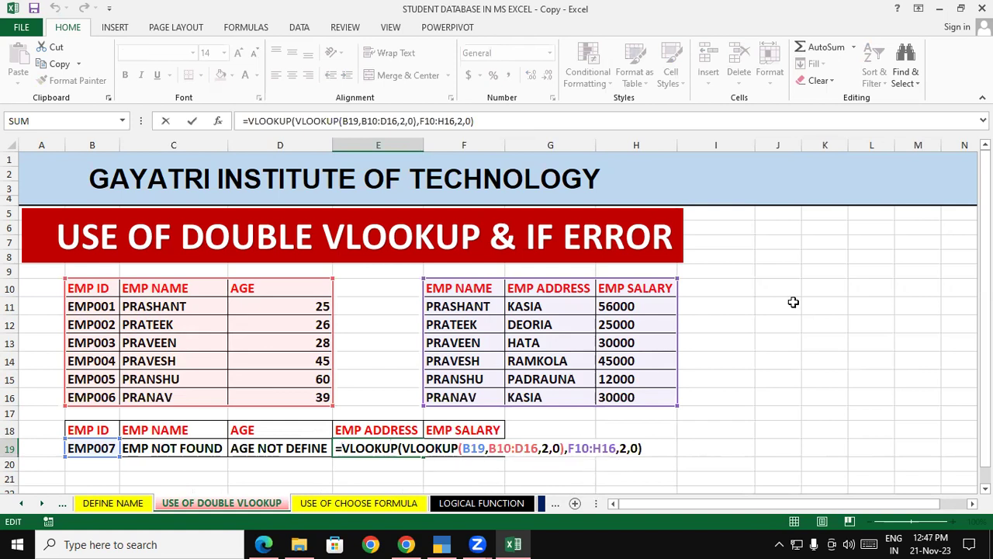
{"action": "type", "text": "IF"}
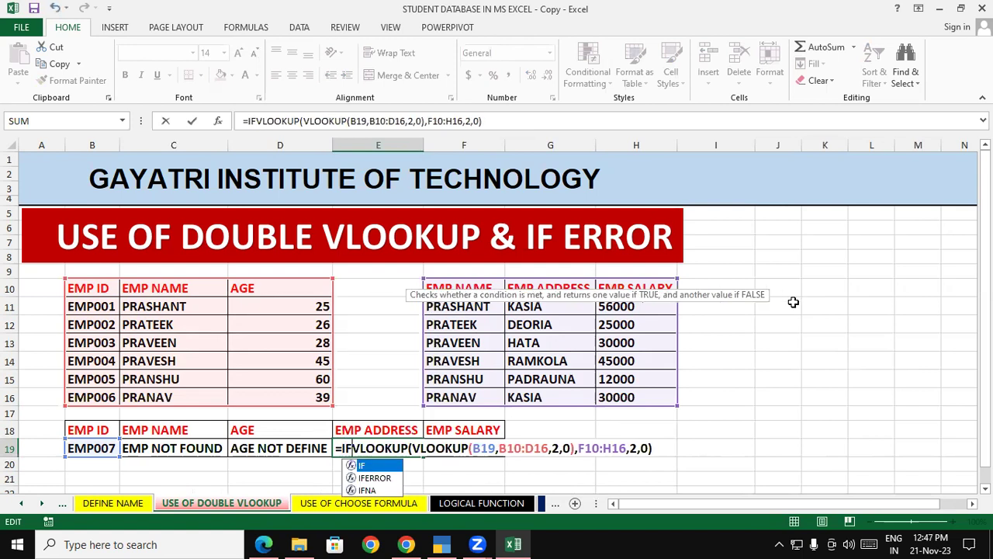
{"action": "type", "text": "ERROR("}
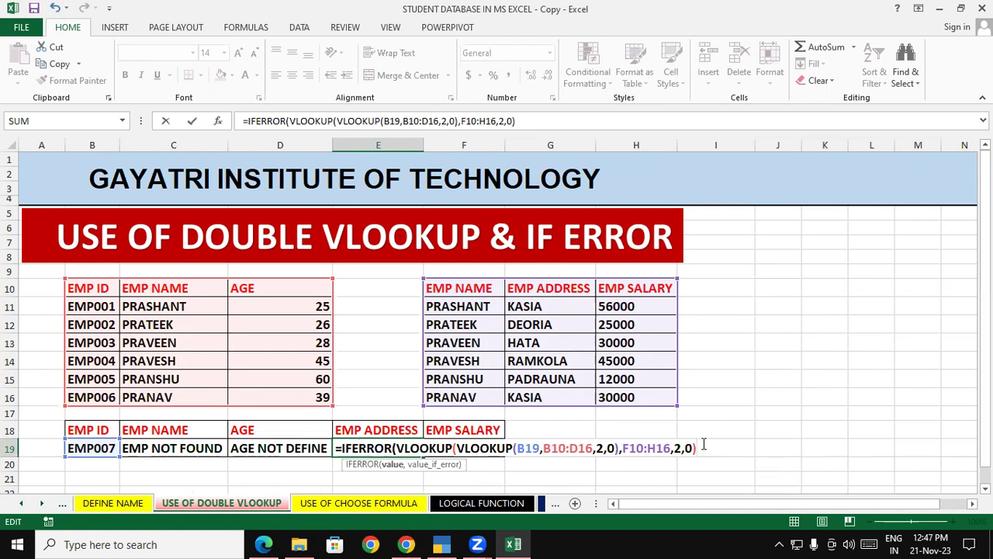
{"action": "type", "text": ","}
{"action": "type", "text": "AD"}
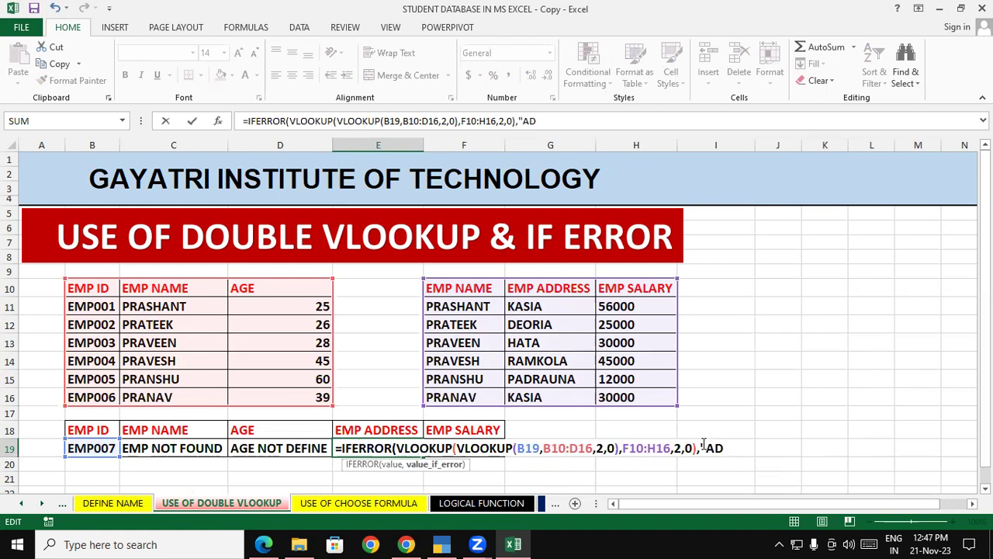
{"action": "type", "text": "D NOT FOUND\")"}
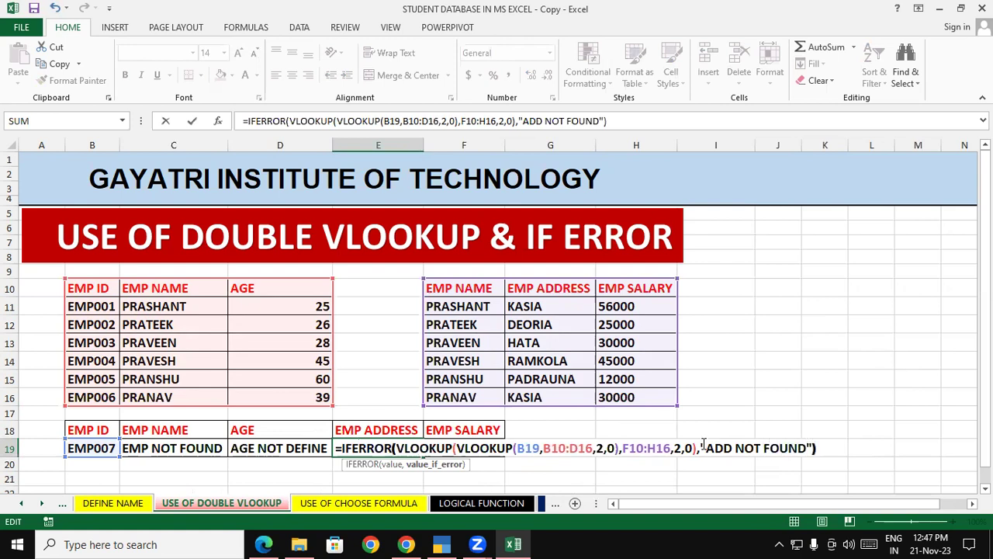
{"action": "key", "text": "Return"}
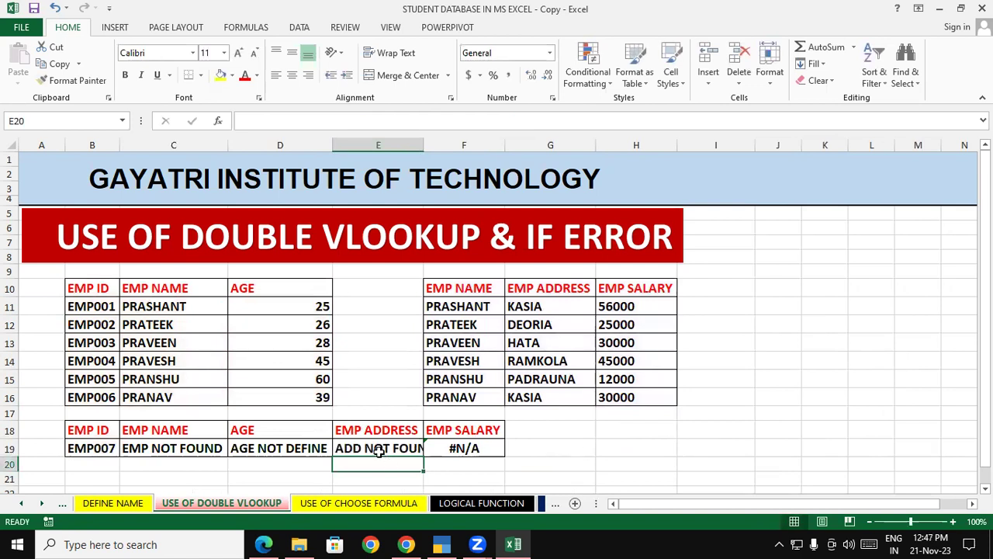
- AutoFit column E so "ADD NOT FOUND" in E19 shows in full
{"action": "left_click", "coordinate": [379, 450]}
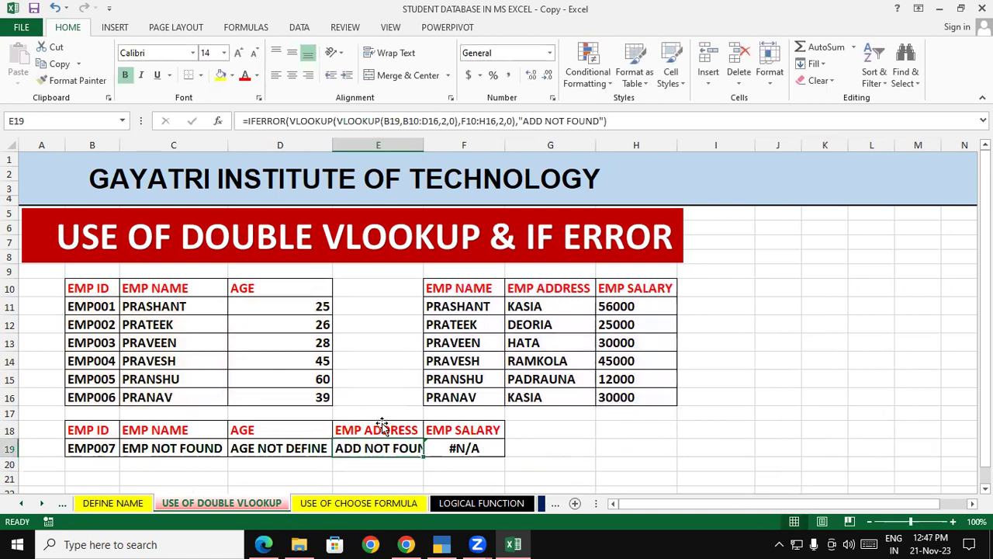
{"action": "double_click", "coordinate": [421, 144]}
{"action": "left_click", "coordinate": [845, 375]}
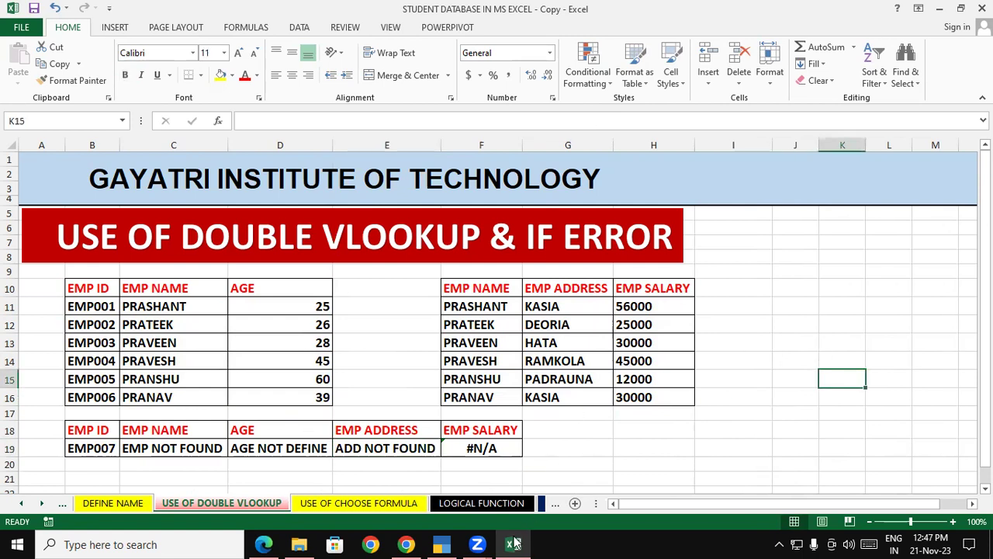
{"action": "left_click", "coordinate": [854, 289]}
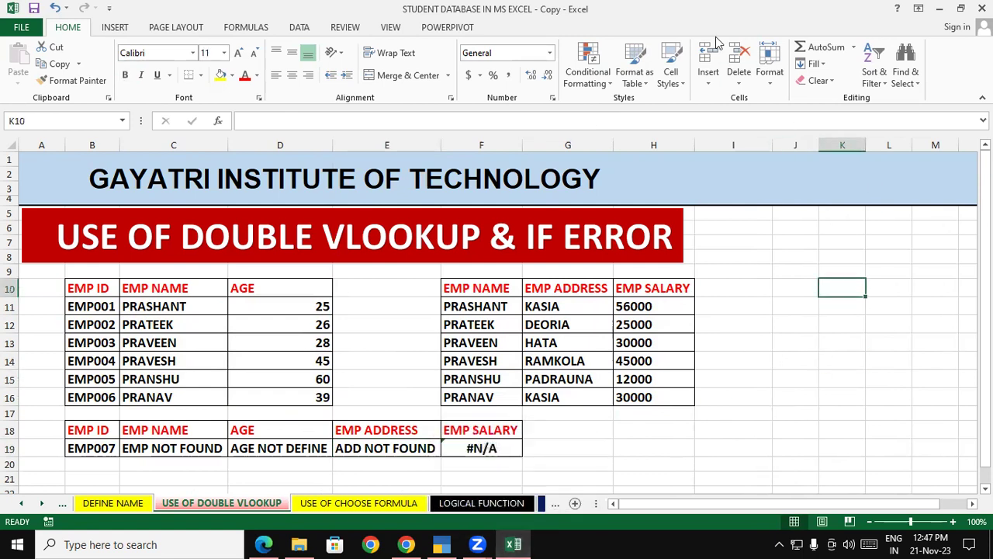